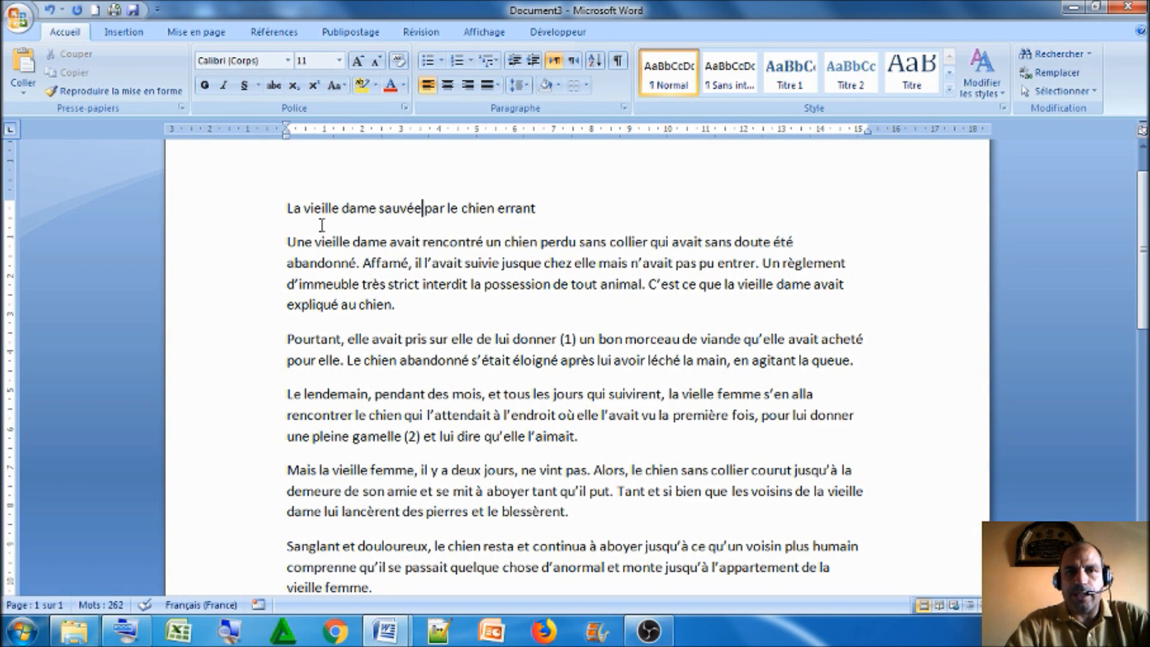
Centre the title line "La vieille dame sauvée par le chien errant", trying right alignment along the way
click(259, 217)
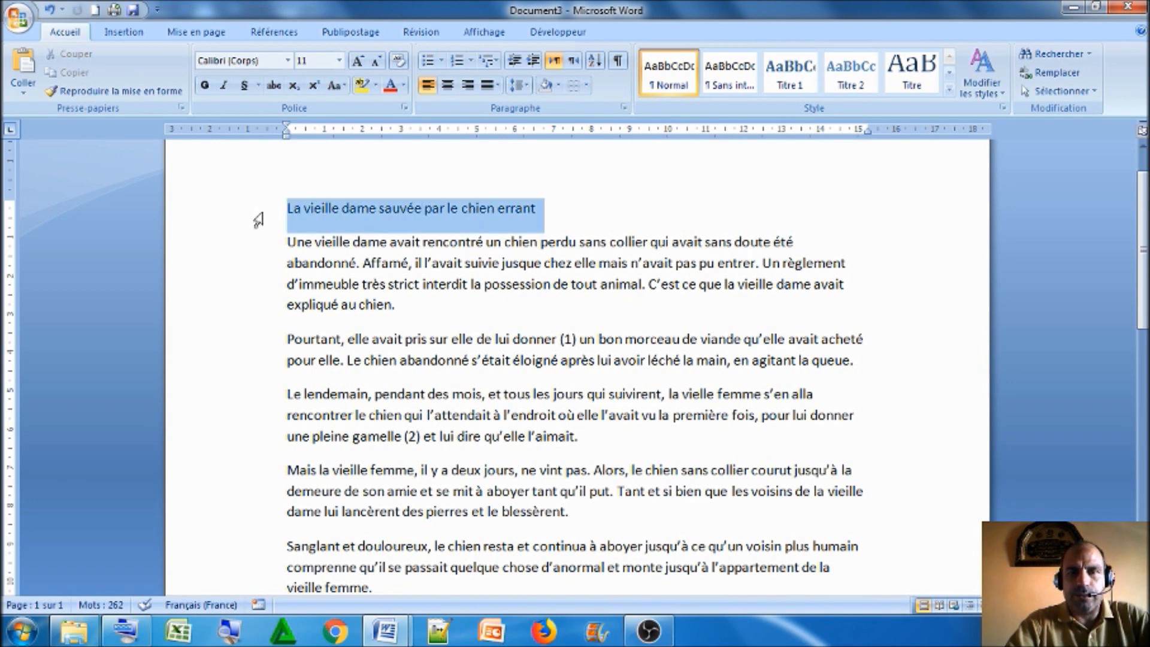
click(385, 264)
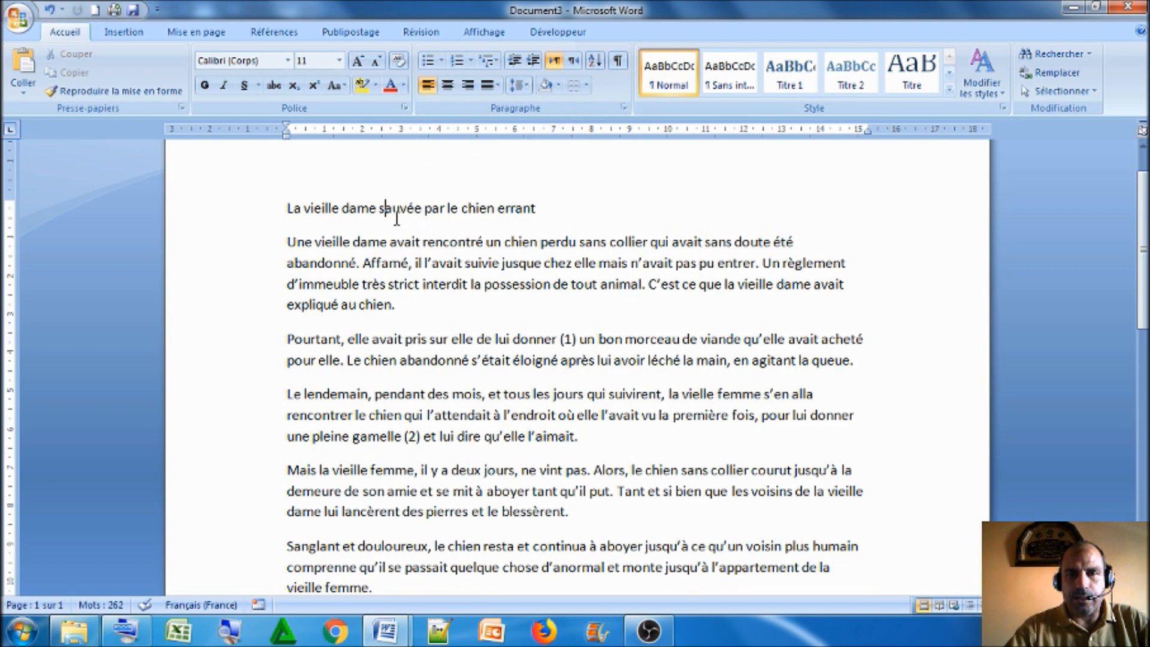
click(448, 87)
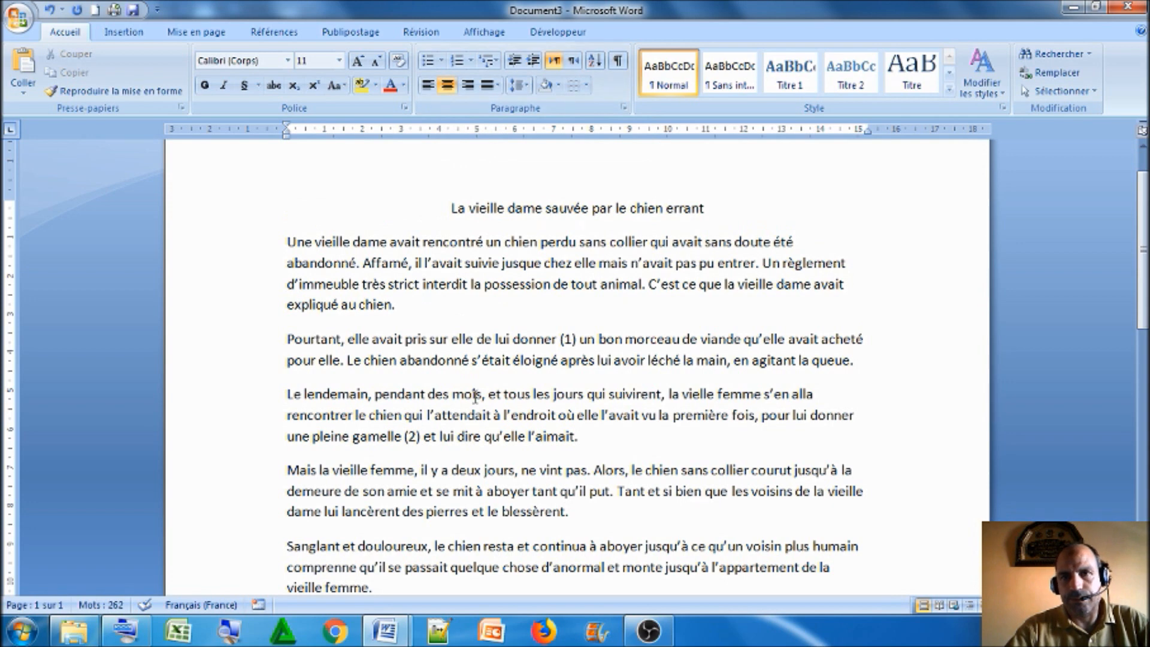
click(468, 87)
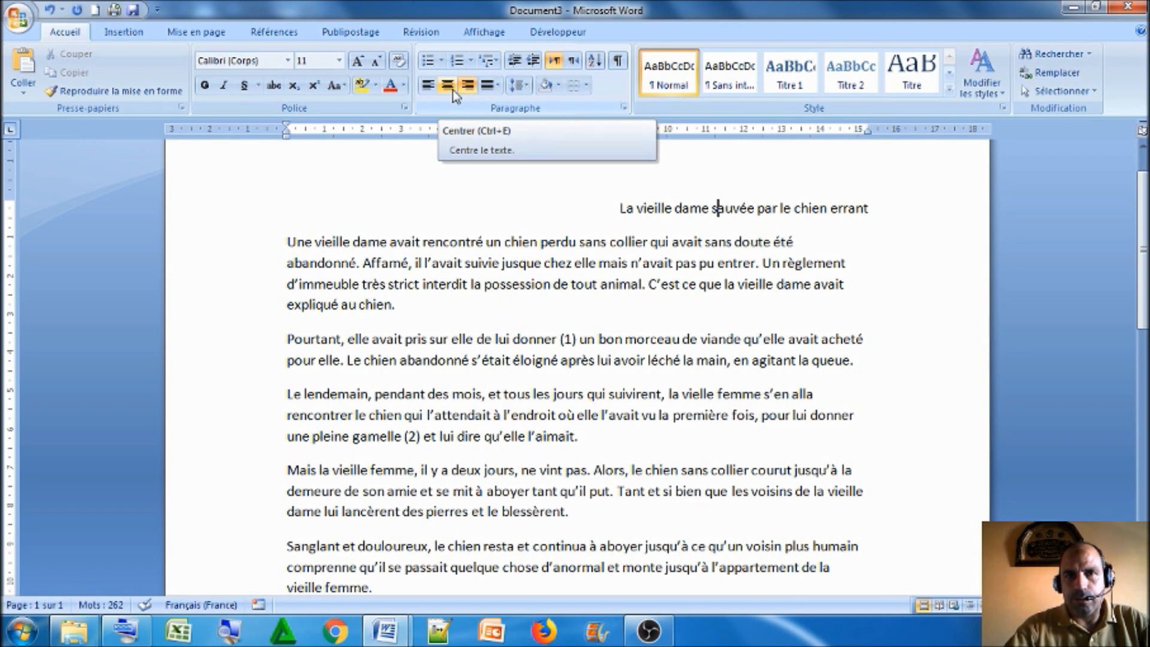
click(453, 90)
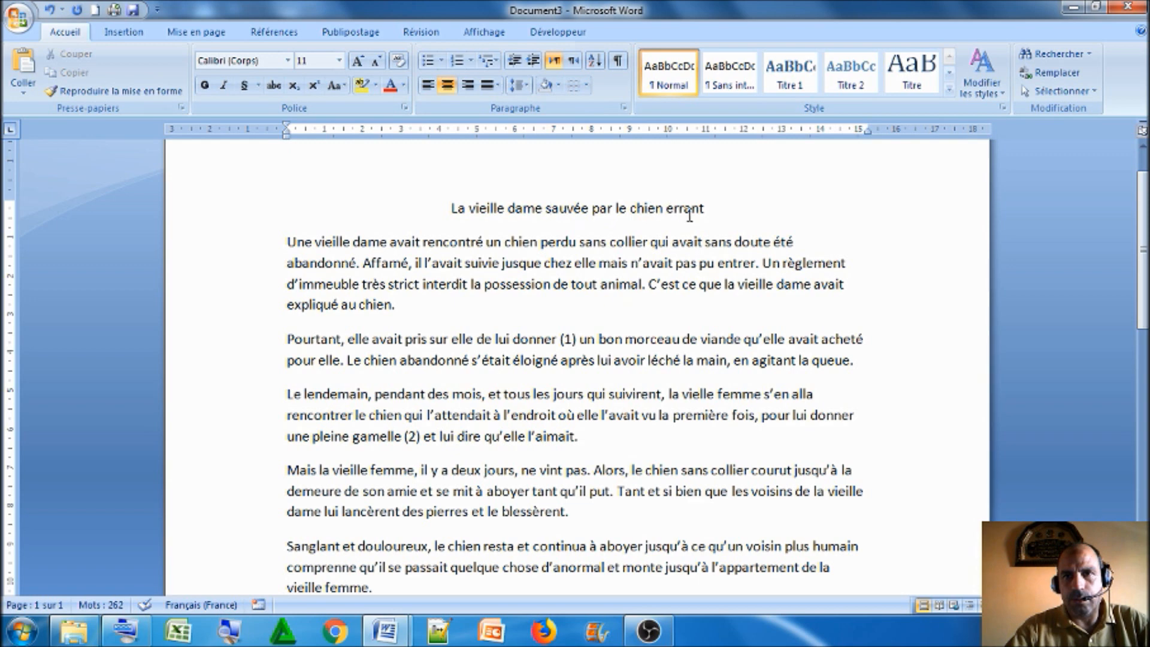
Set the whole title to Times New Roman, size 14
drag(704, 209, 468, 223)
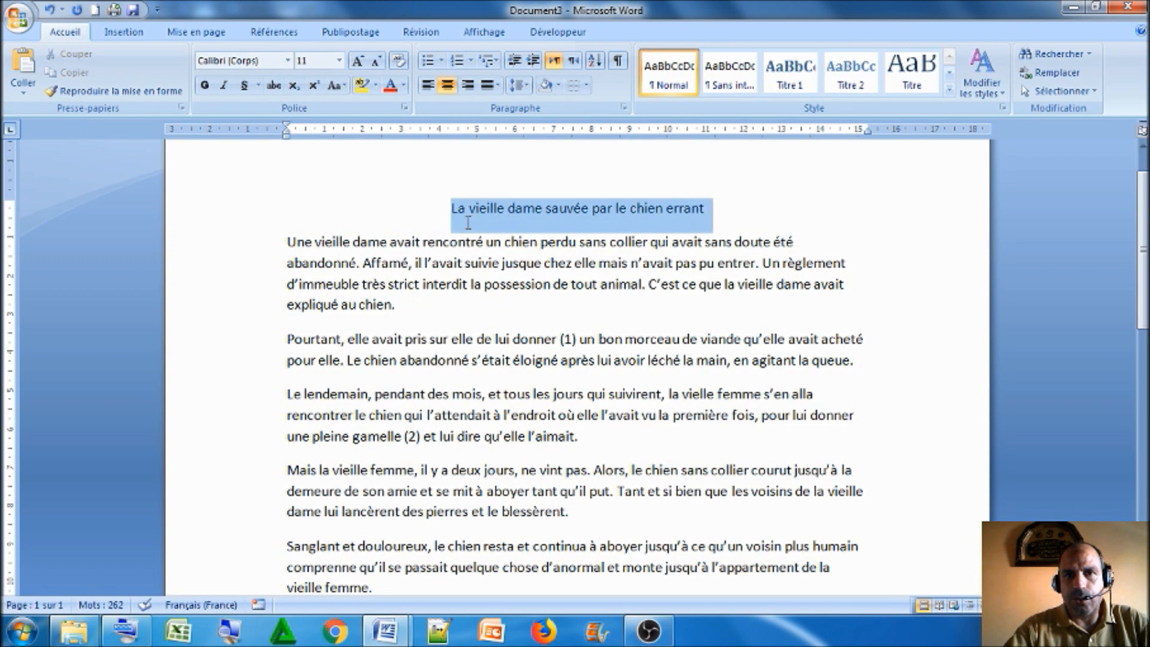
click(581, 208)
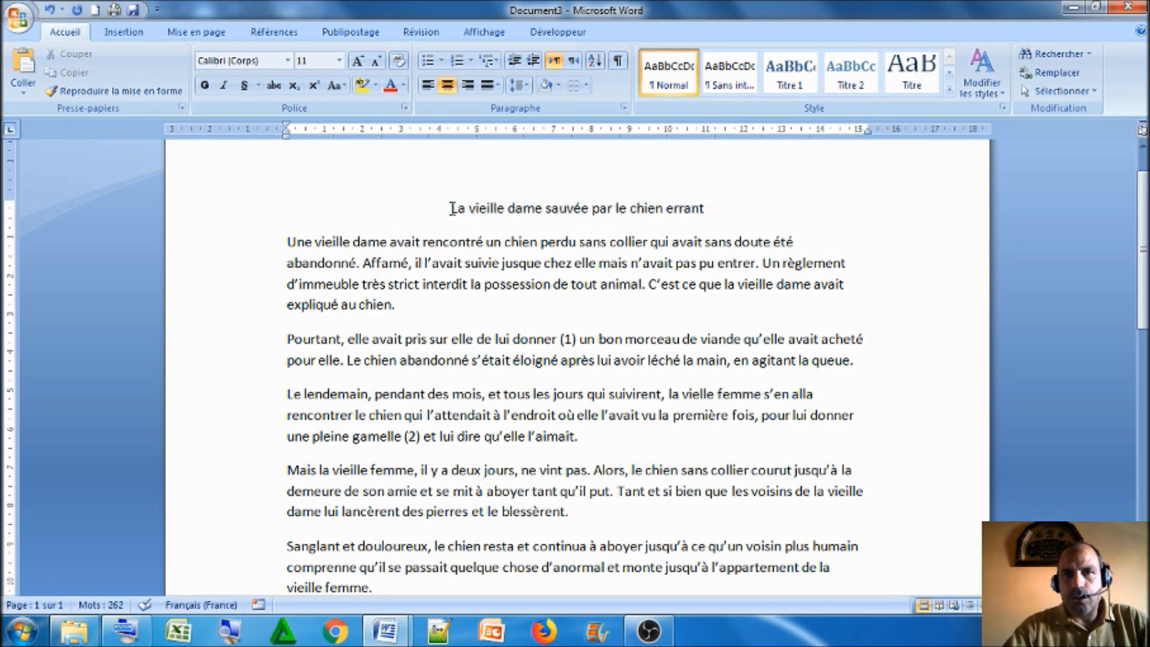
drag(452, 208, 692, 193)
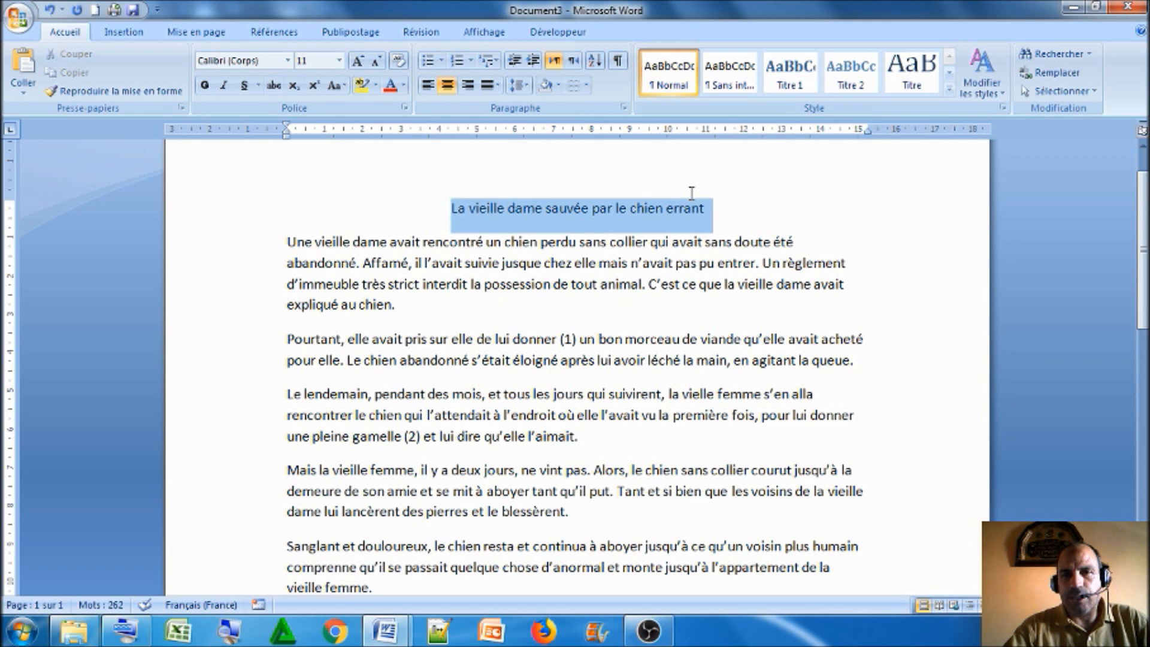
click(290, 61)
click(276, 139)
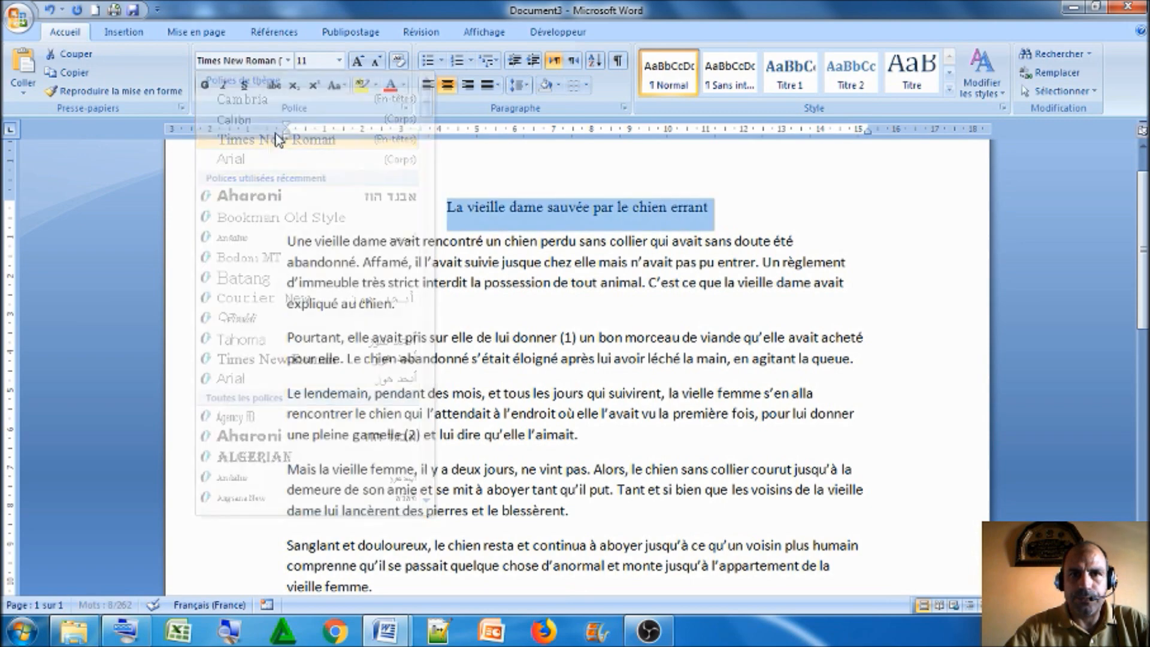
click(339, 60)
click(311, 152)
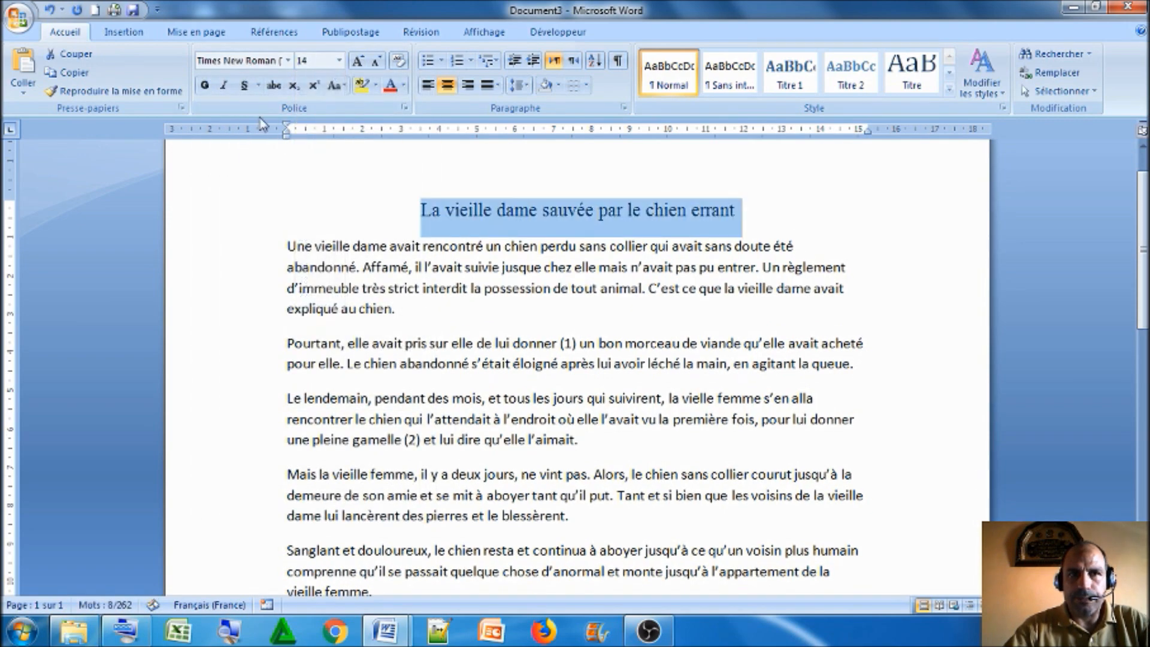
Make the title bold and underlined, and colour its text standard red
click(205, 85)
click(249, 89)
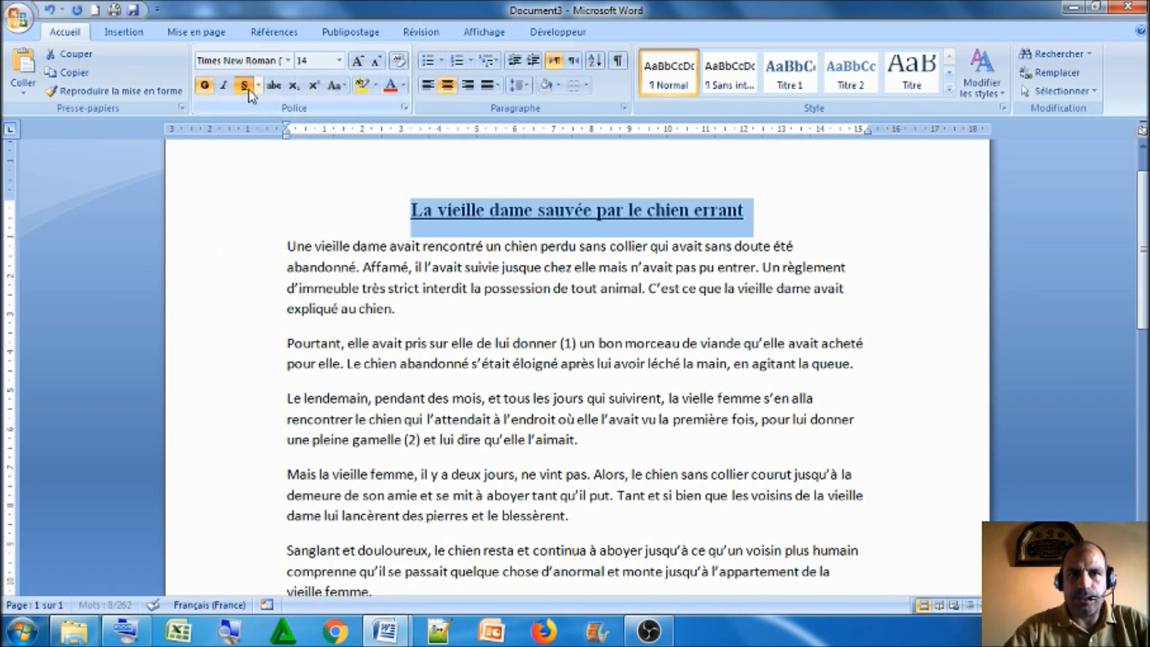
click(405, 86)
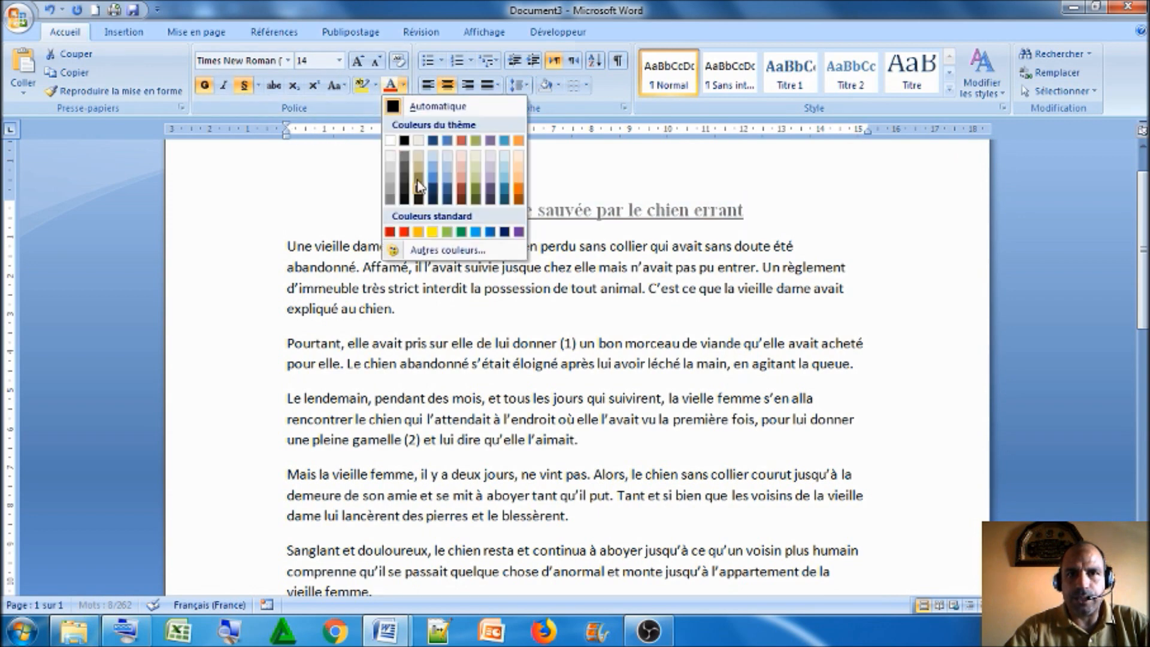
click(404, 232)
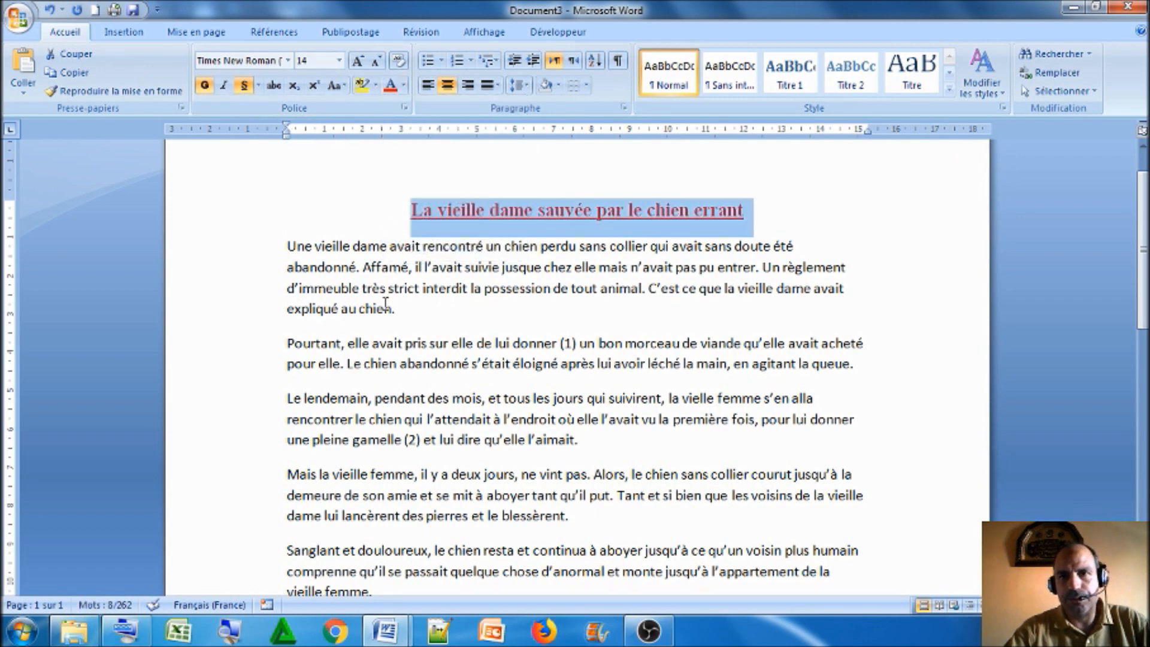
click(400, 272)
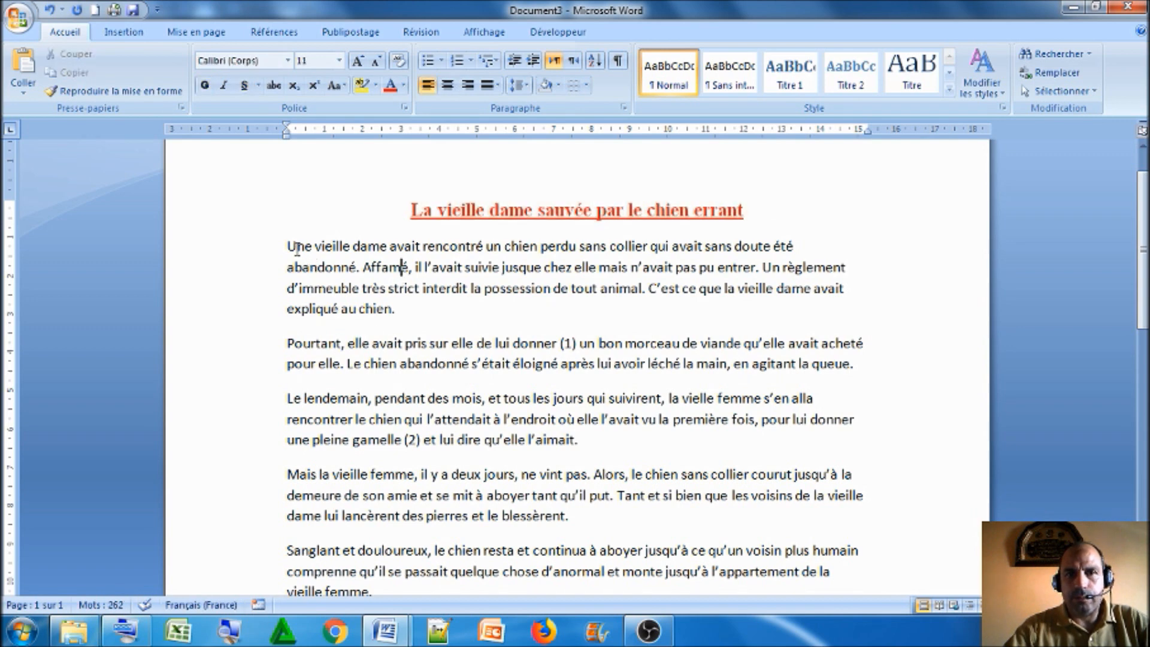
Set all the body paragraphs below the title to Times New Roman, size 12
drag(257, 251, 623, 572)
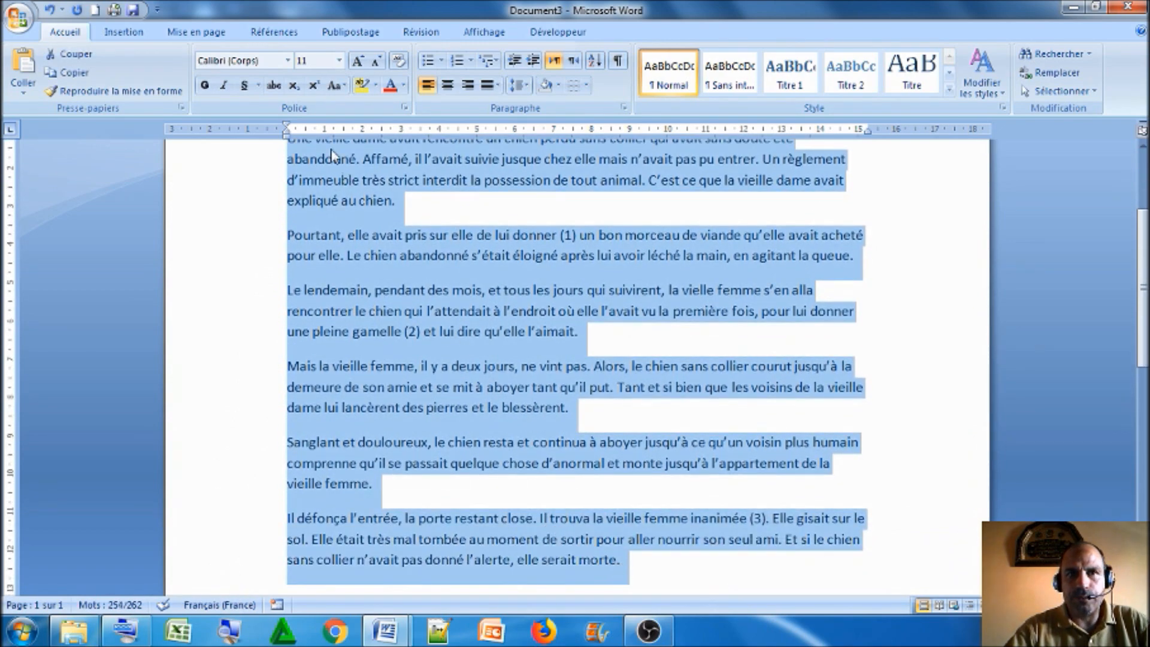
click(287, 60)
click(252, 147)
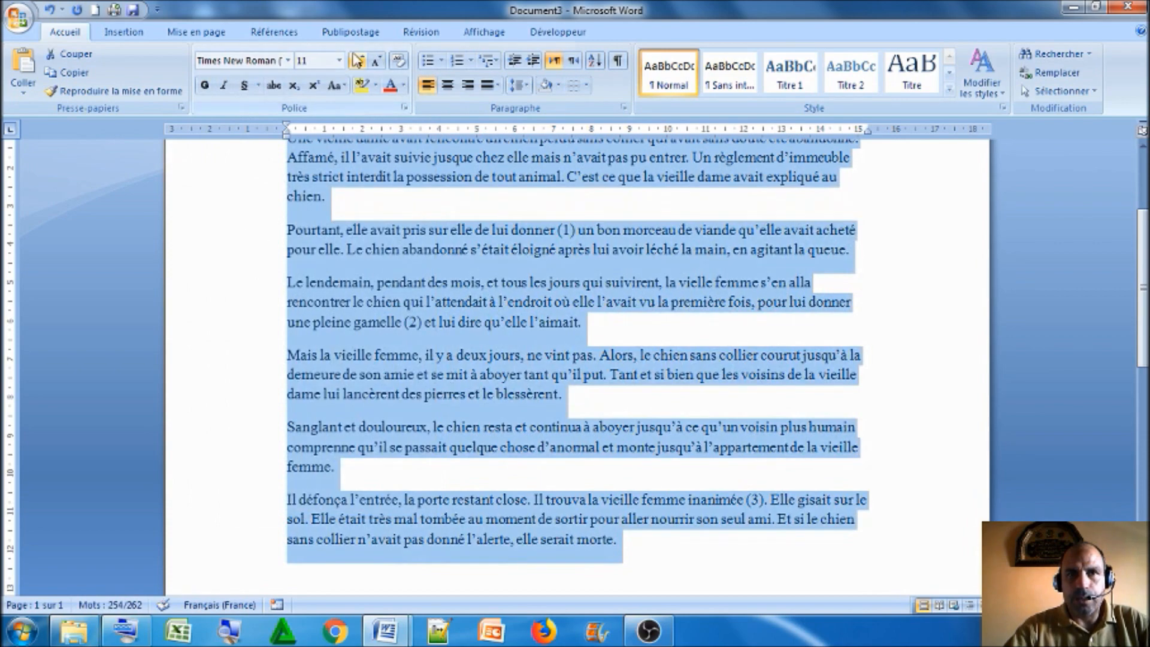
click(339, 60)
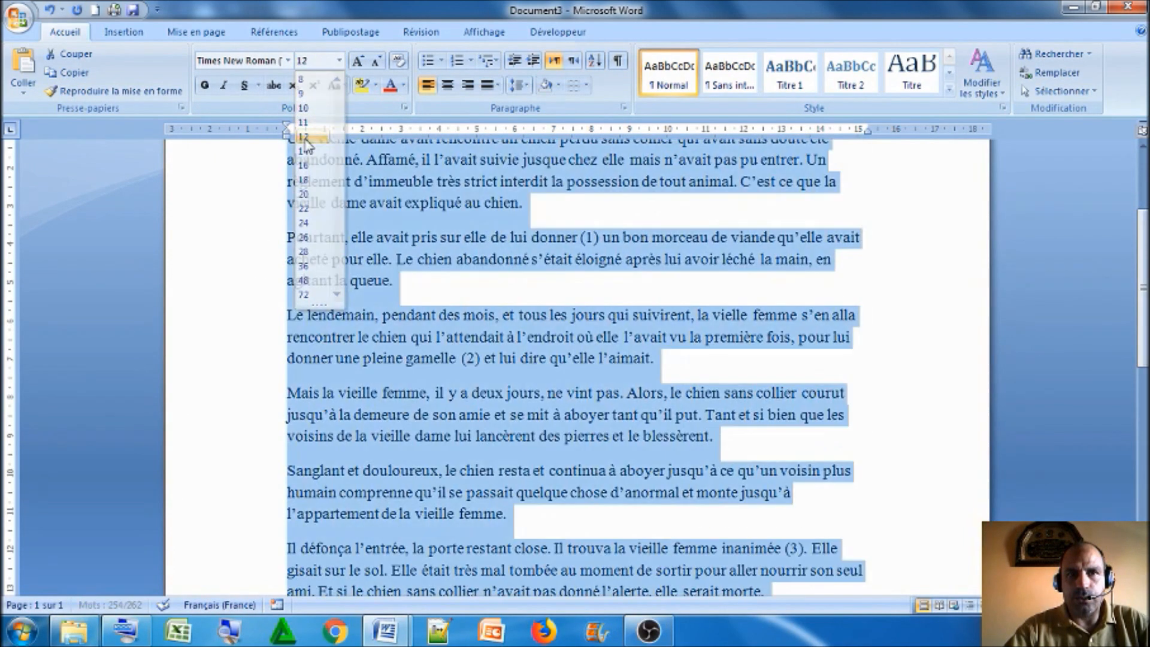
click(304, 138)
scroll(503, 440, up, 2)
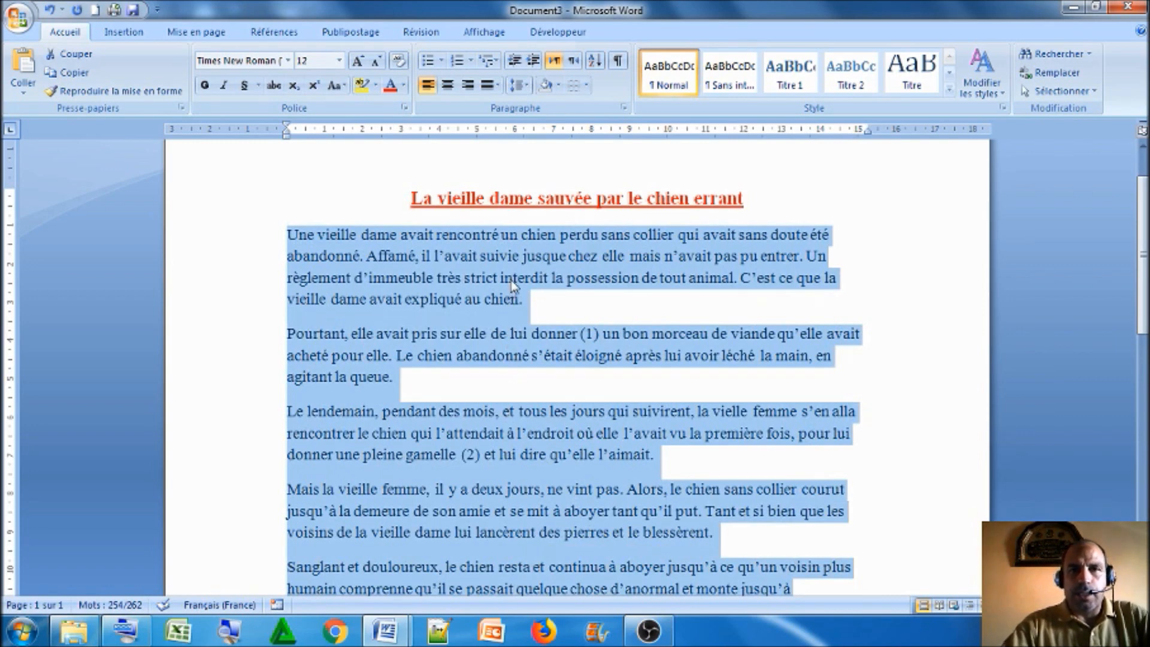
Try centred, right and left alignment in turn on the selected body paragraphs
click(453, 90)
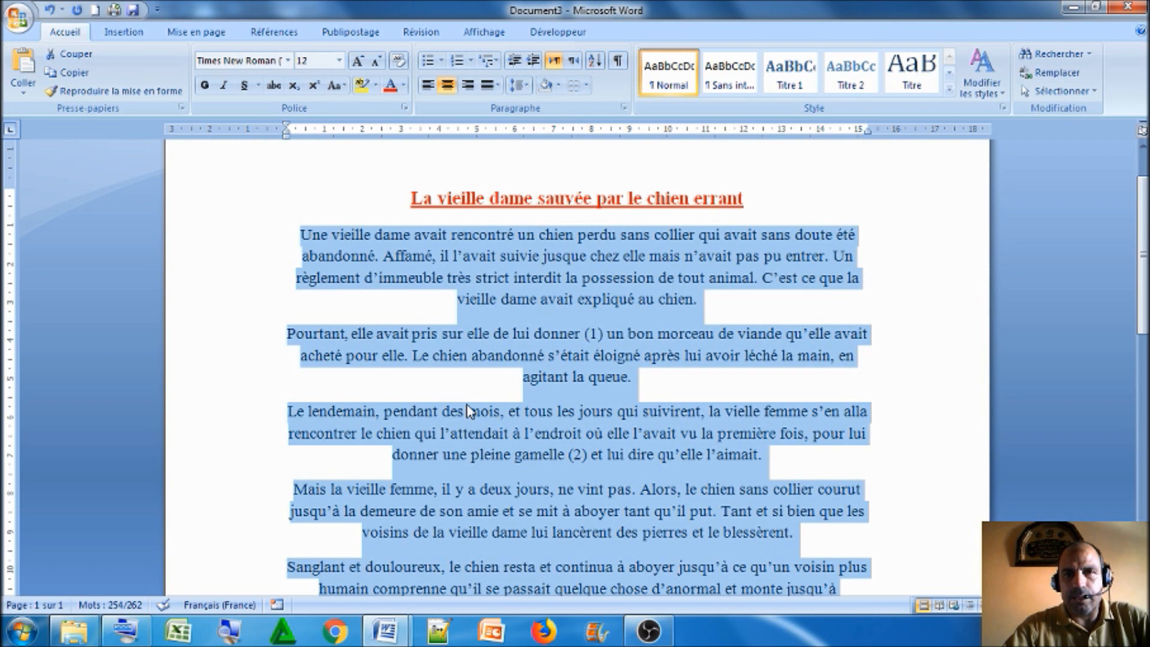
click(468, 87)
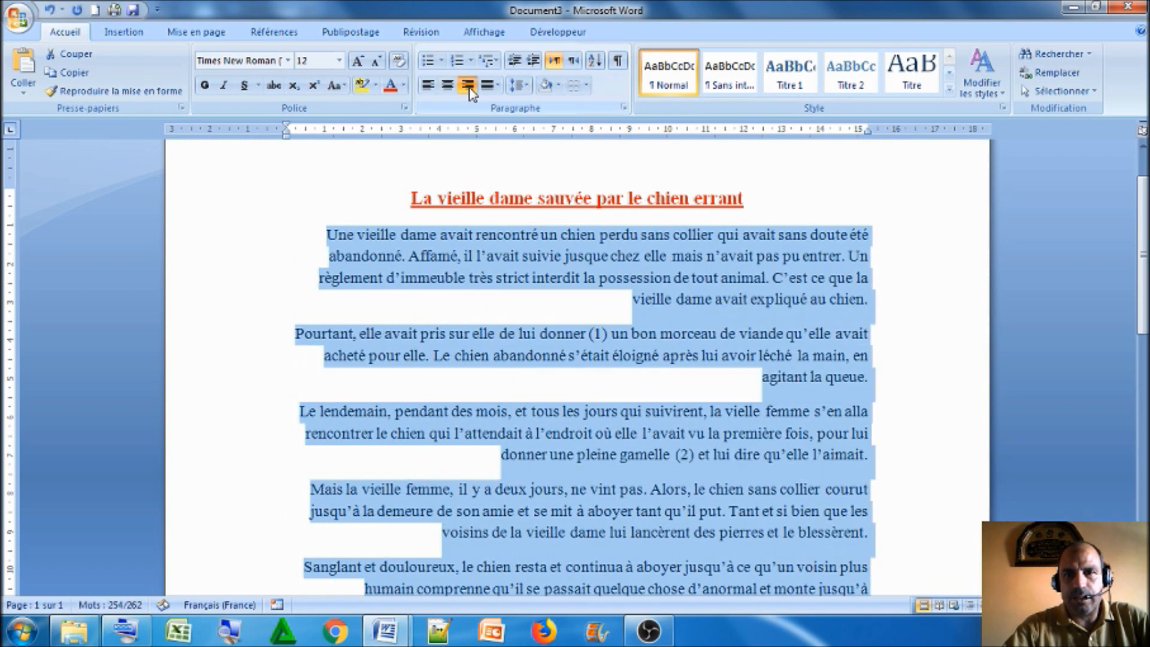
click(427, 85)
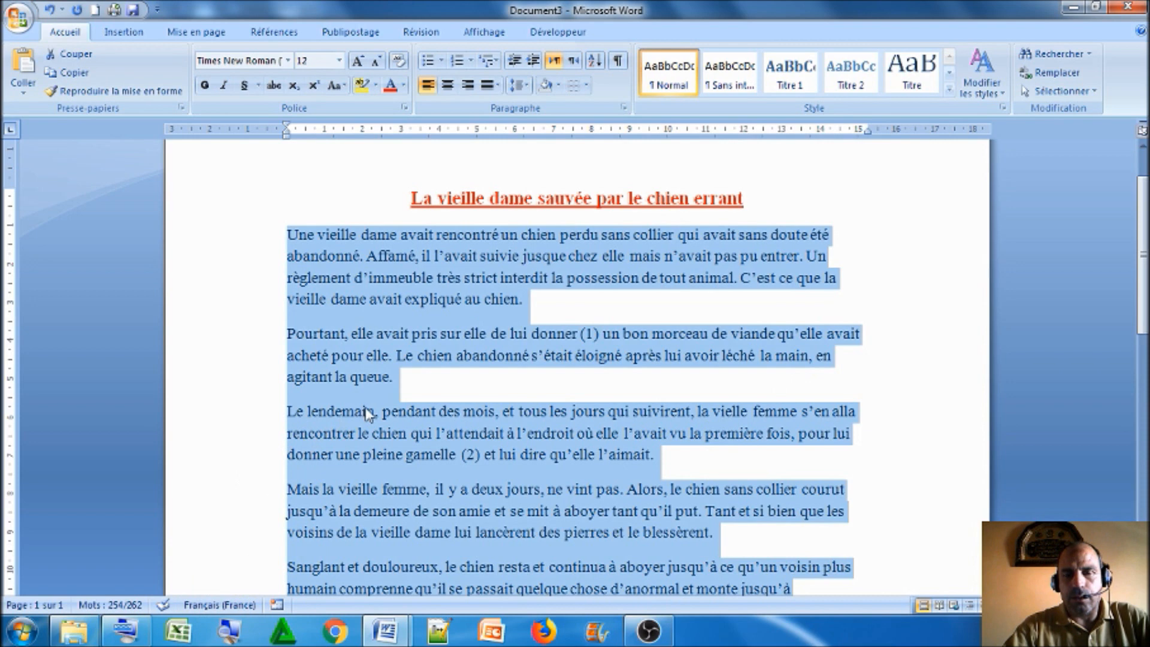
Justify all the body paragraphs, check them to the end of the text and deselect them
click(497, 87)
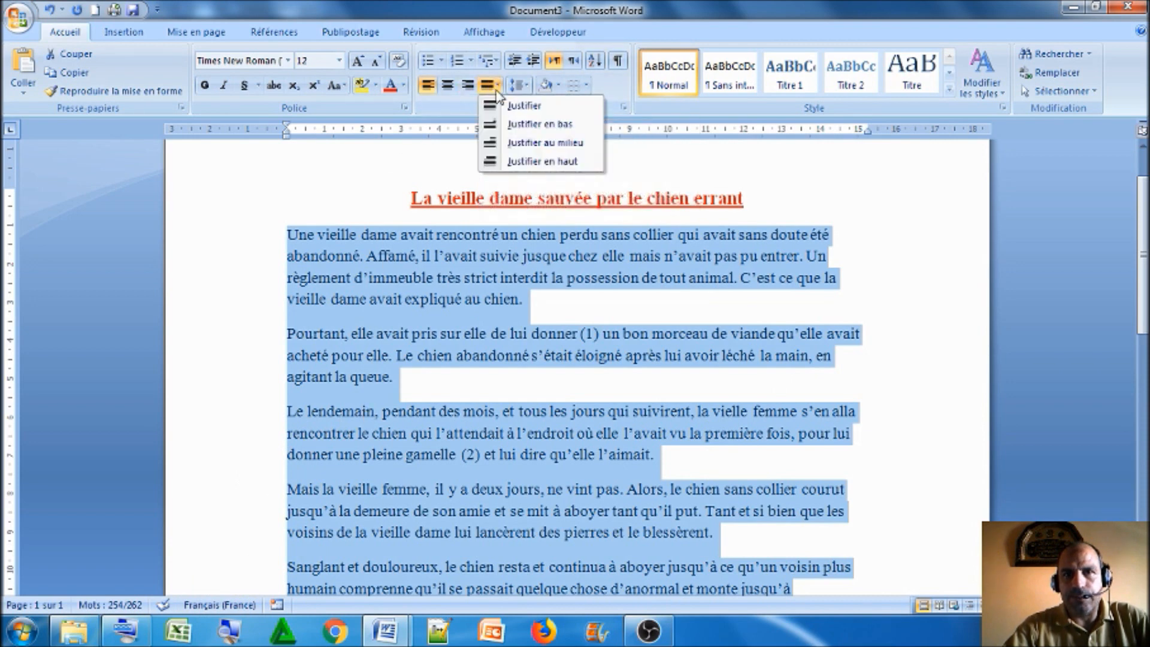
click(506, 106)
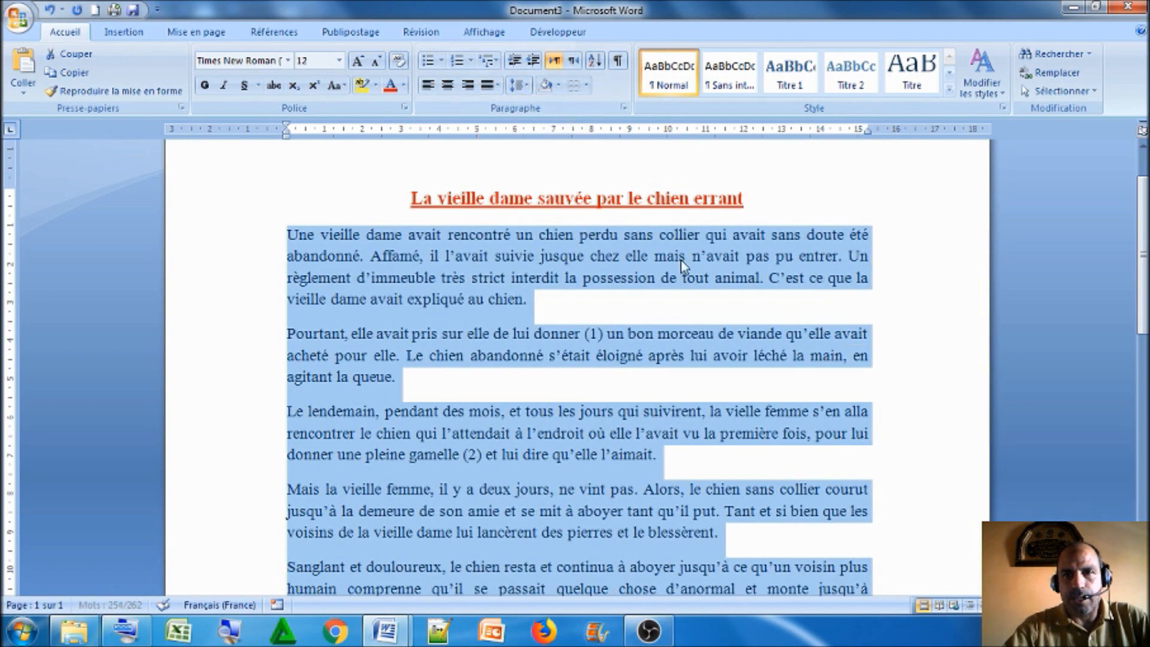
scroll(656, 308, down, 2)
scroll(659, 313, down, 2)
scroll(659, 313, up, 4)
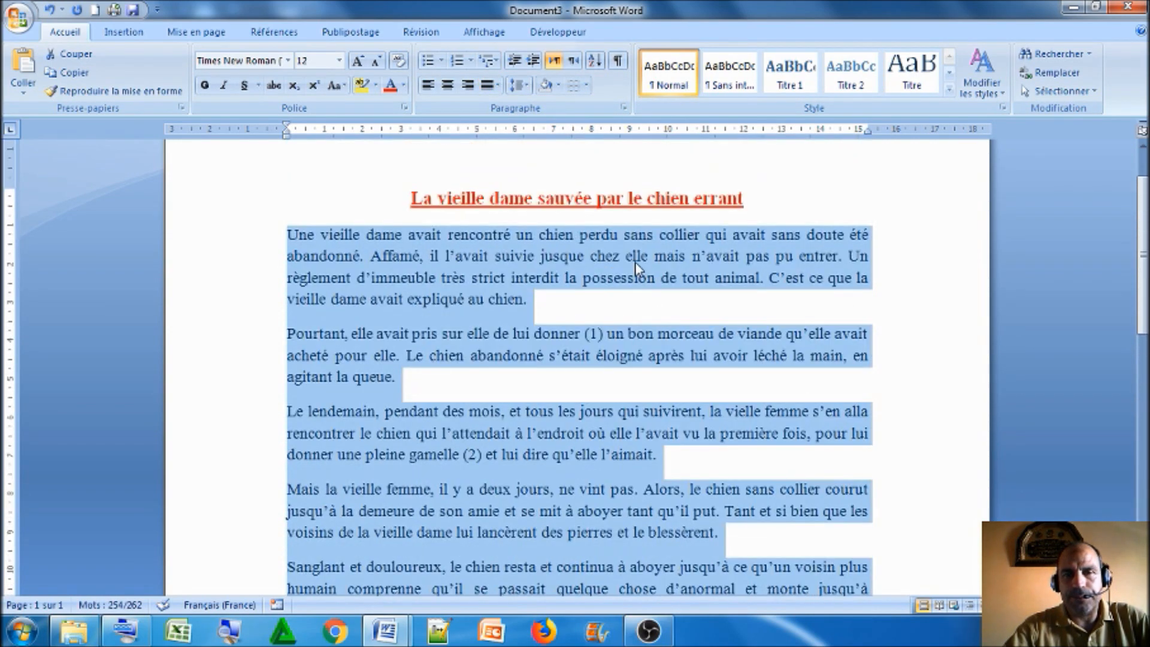
click(606, 256)
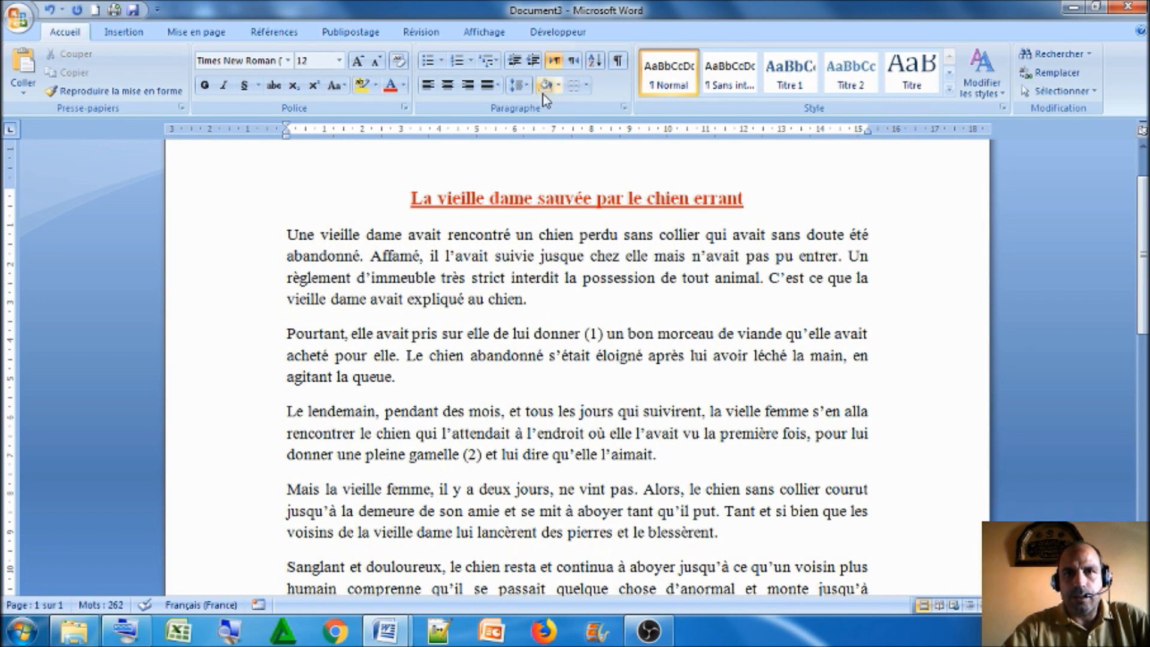
Set the first body paragraph's indent before the text to 2 cm in the paragraph settings
click(624, 108)
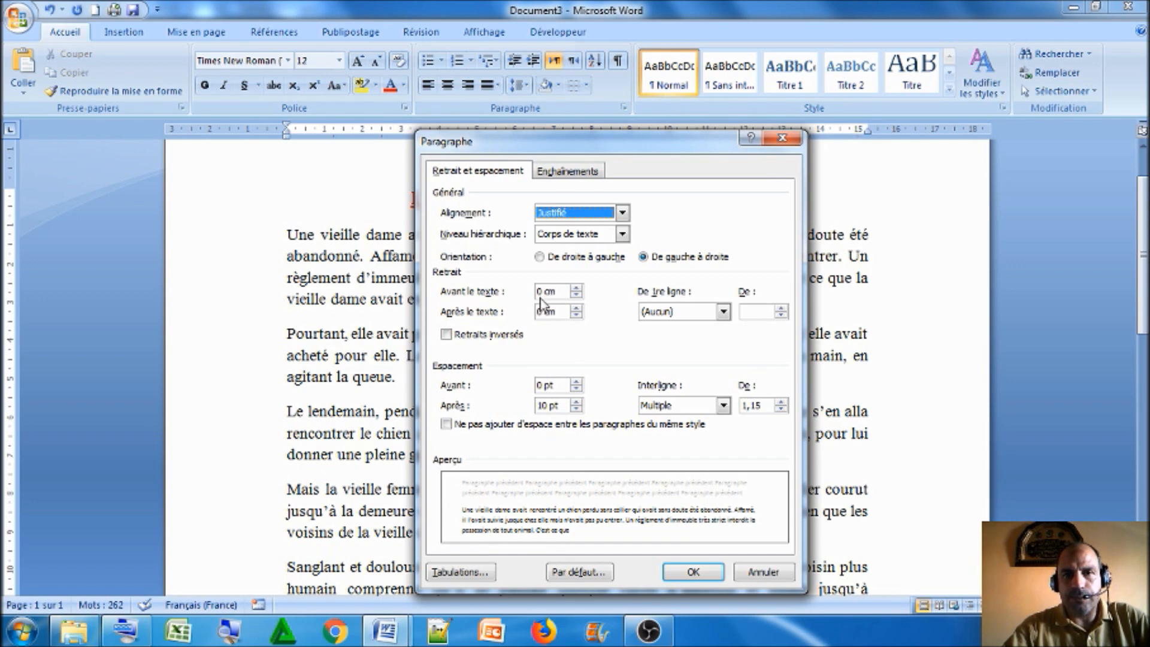
click(576, 288)
click(577, 288)
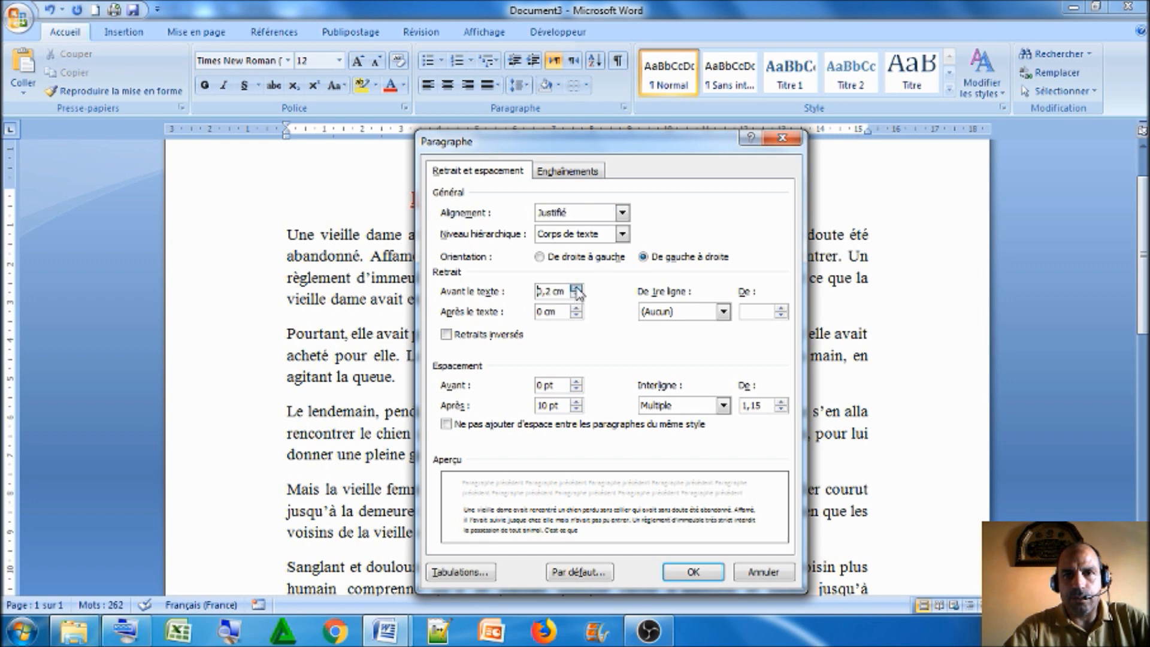
click(576, 288)
click(576, 288)
click(576, 289)
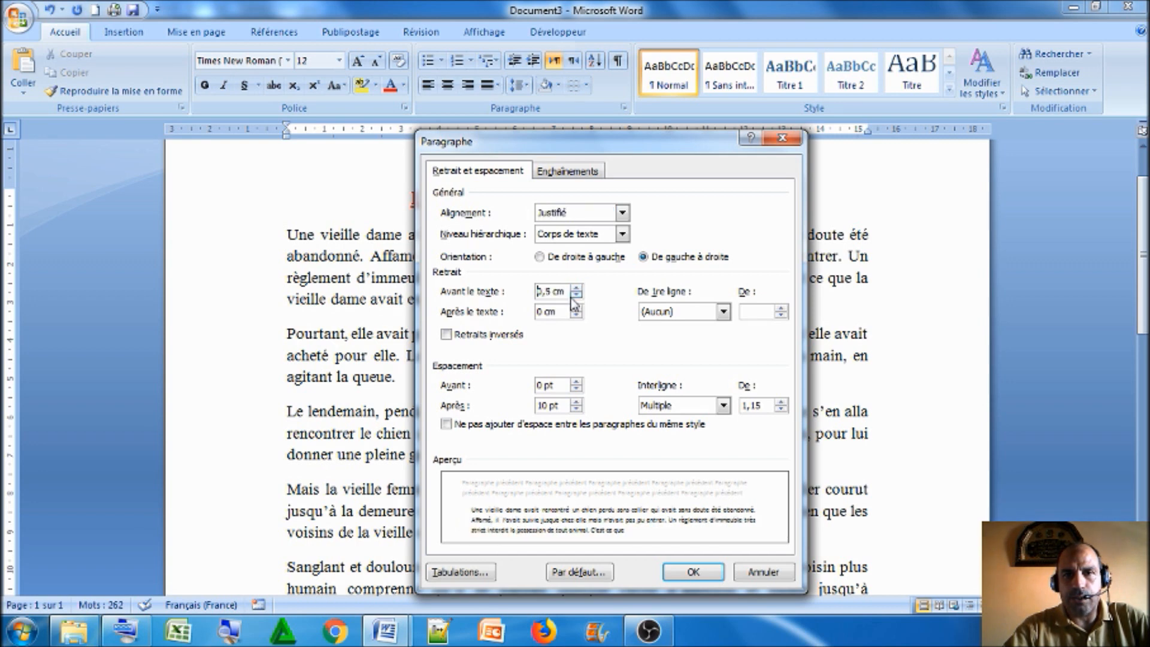
click(576, 295)
click(576, 295)
click(576, 296)
click(577, 295)
click(576, 296)
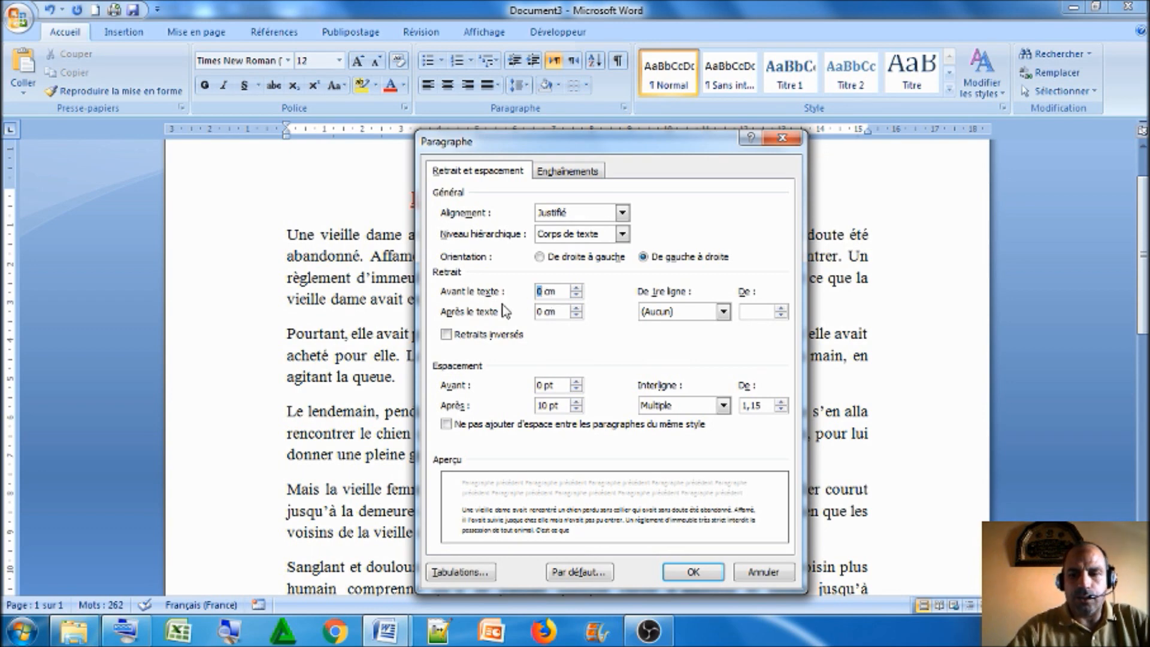
text(2)
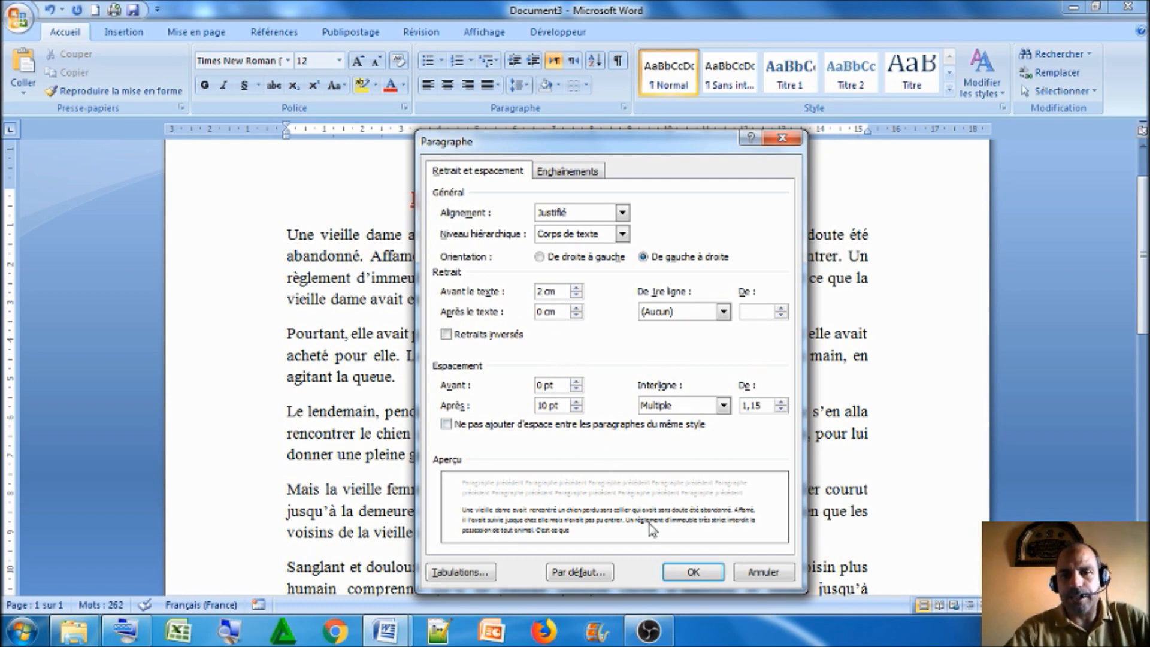
click(692, 574)
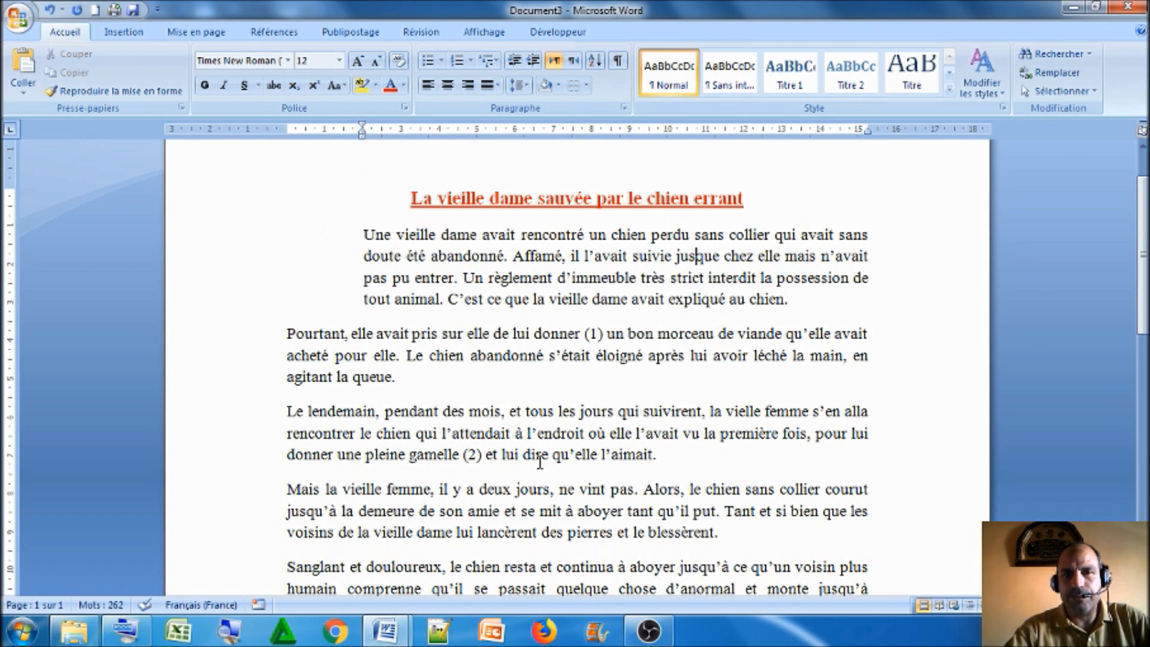
Set the indent after the text to 2 cm for the second body paragraph, beginning "Pourtant"
click(543, 333)
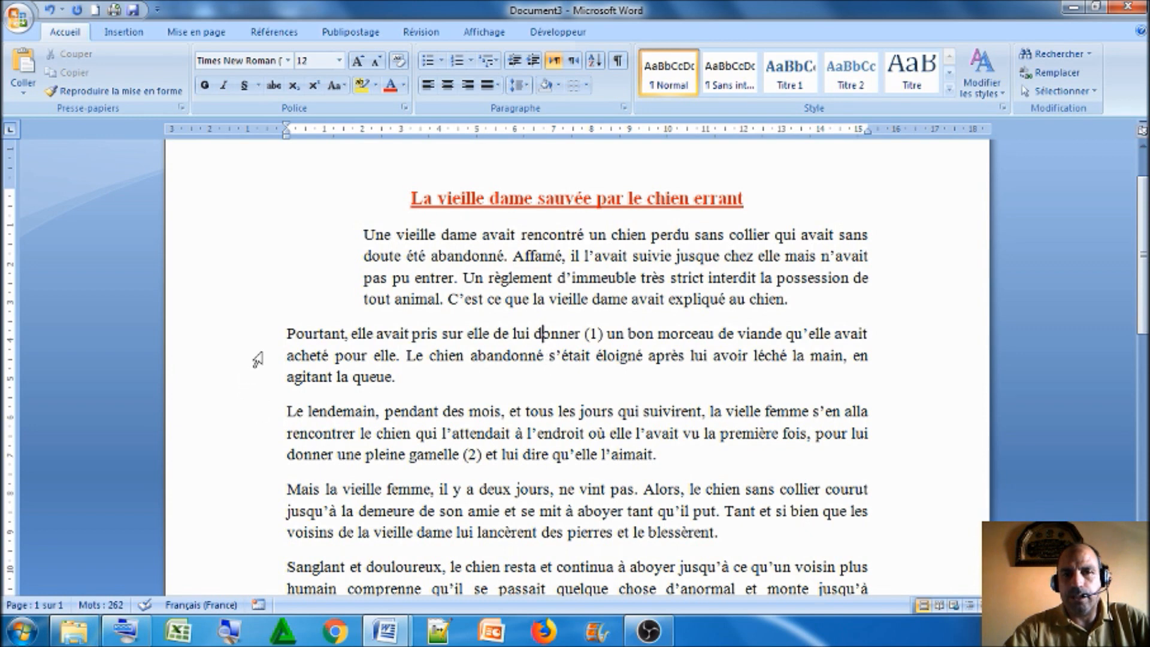
drag(266, 342, 269, 378)
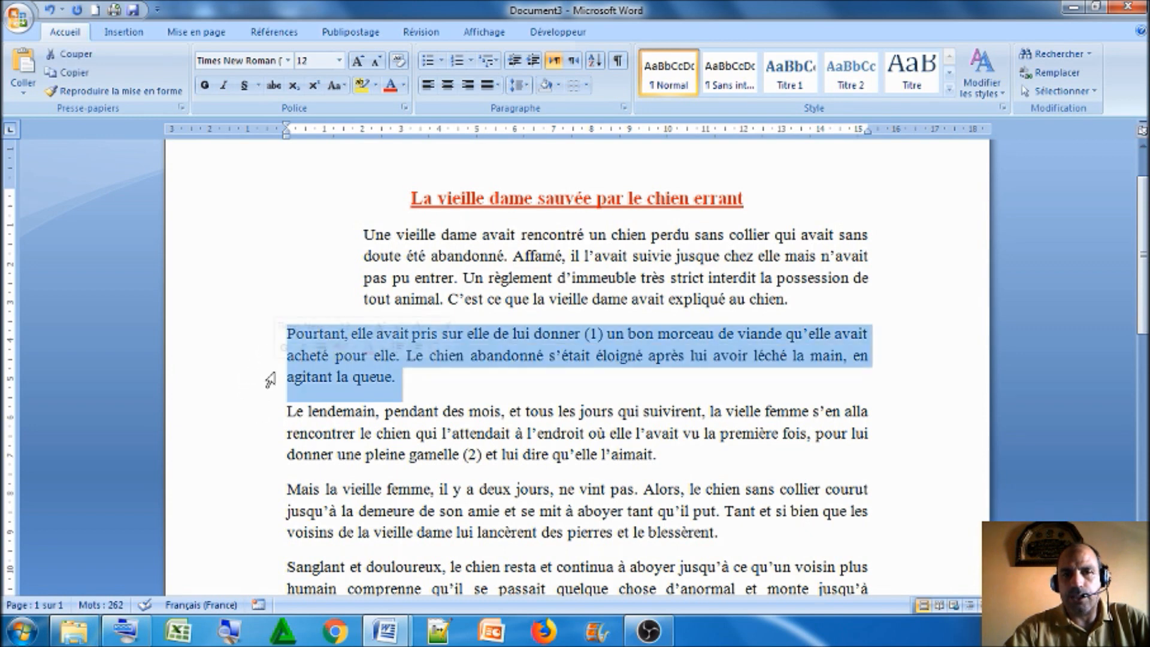
click(622, 108)
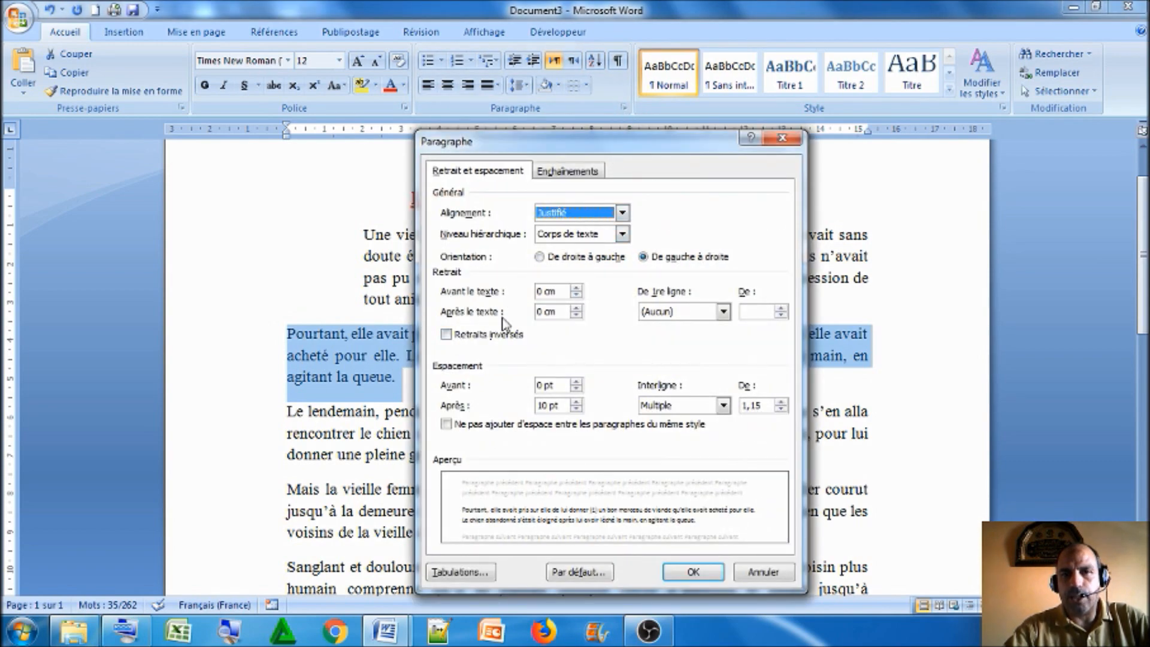
drag(544, 312, 535, 317)
text(2)
click(683, 575)
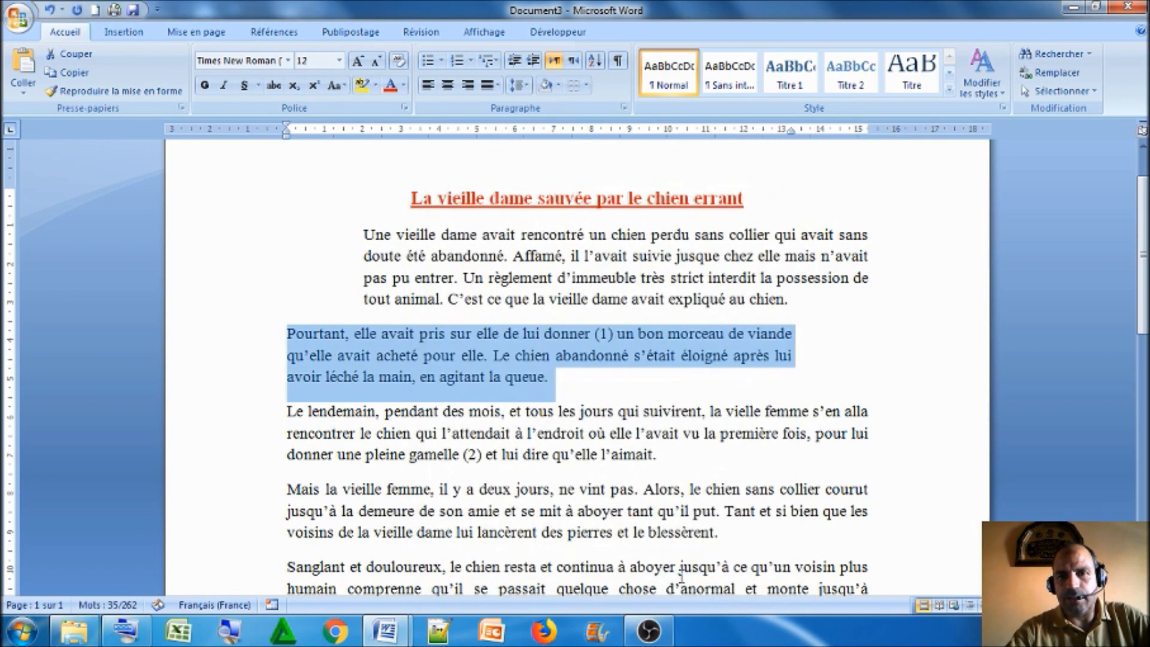
Set the indents before and after the text to 2 cm for the third body paragraph, beginning "Le lendemain"
click(798, 334)
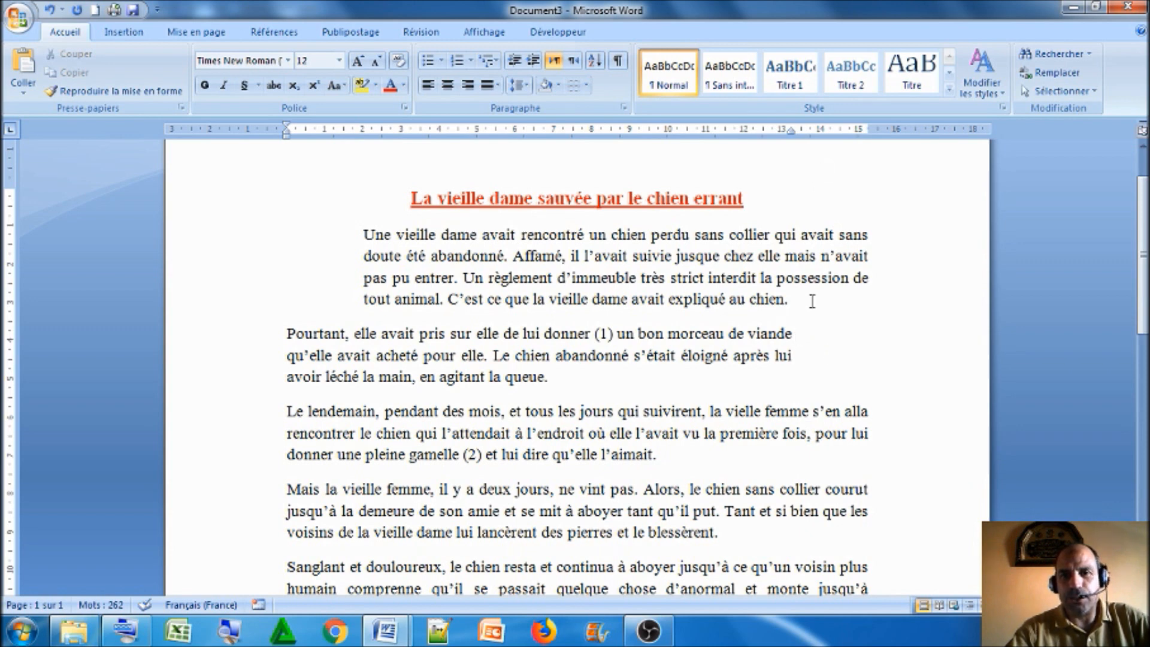
click(596, 417)
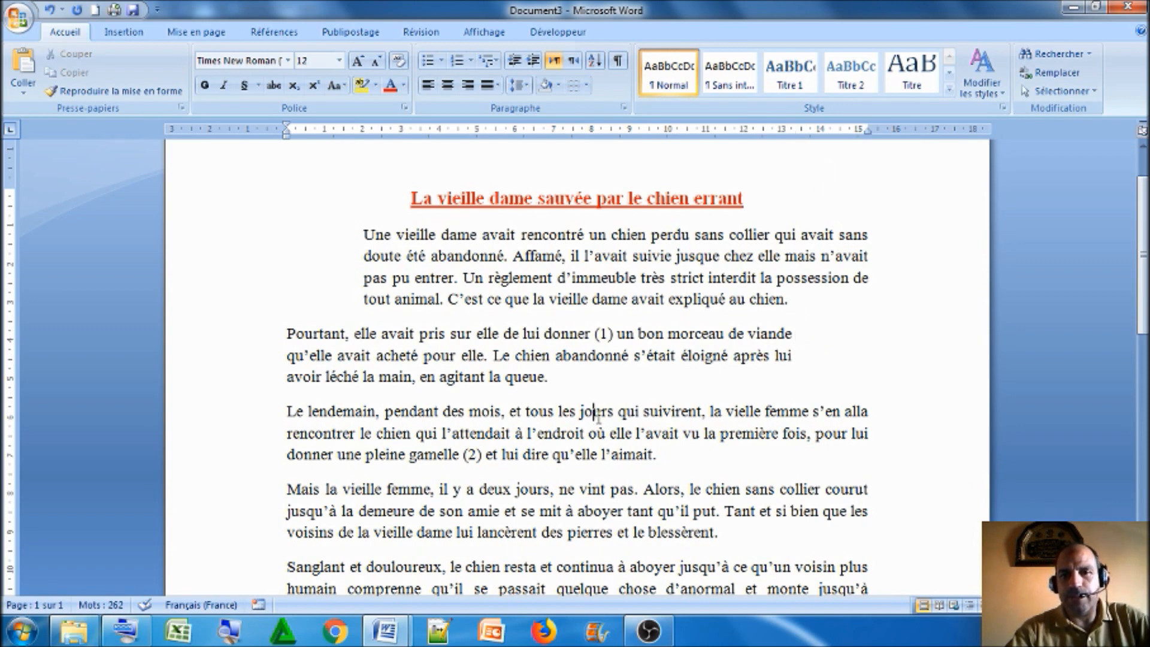
click(624, 107)
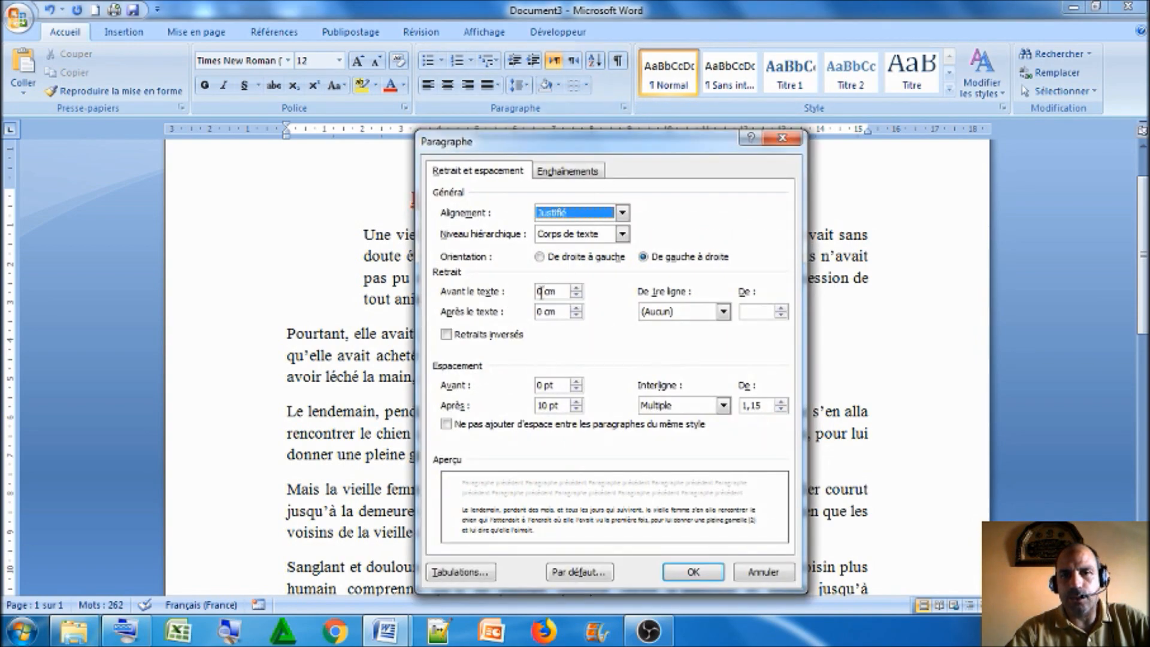
click(542, 291)
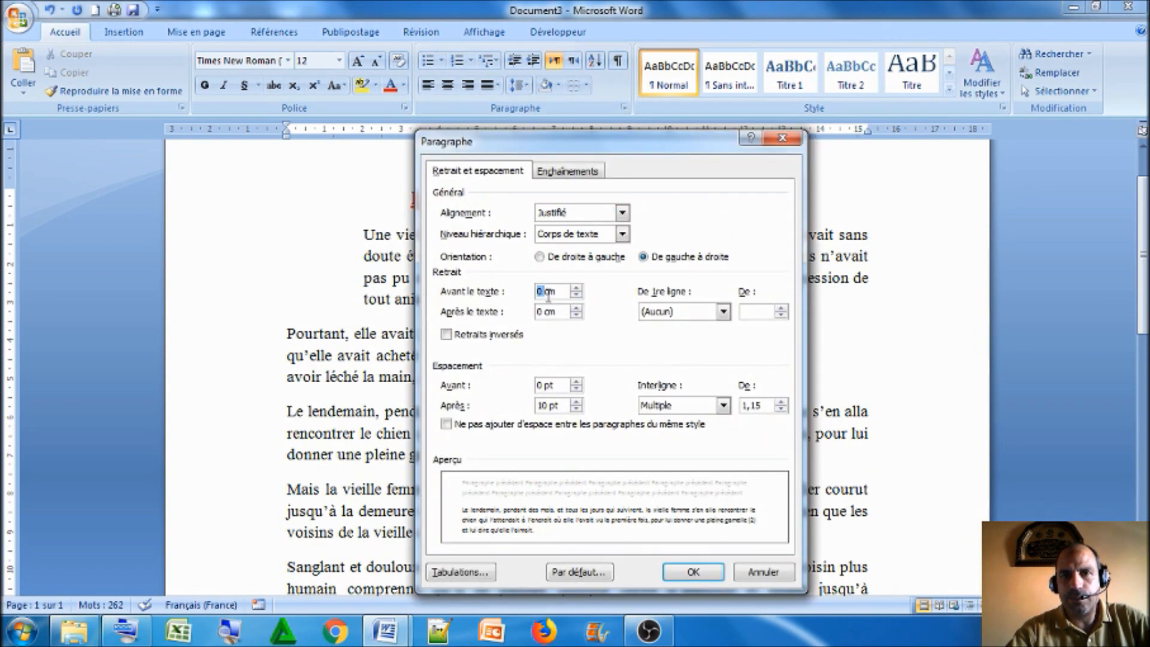
text(2)
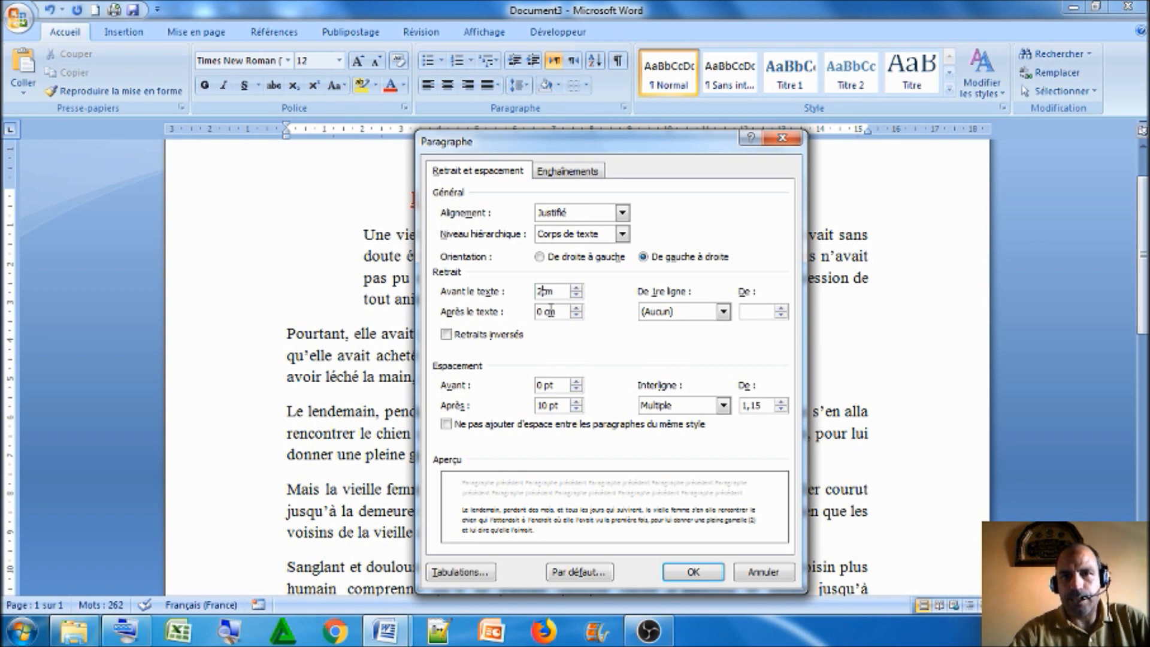
drag(546, 312, 539, 321)
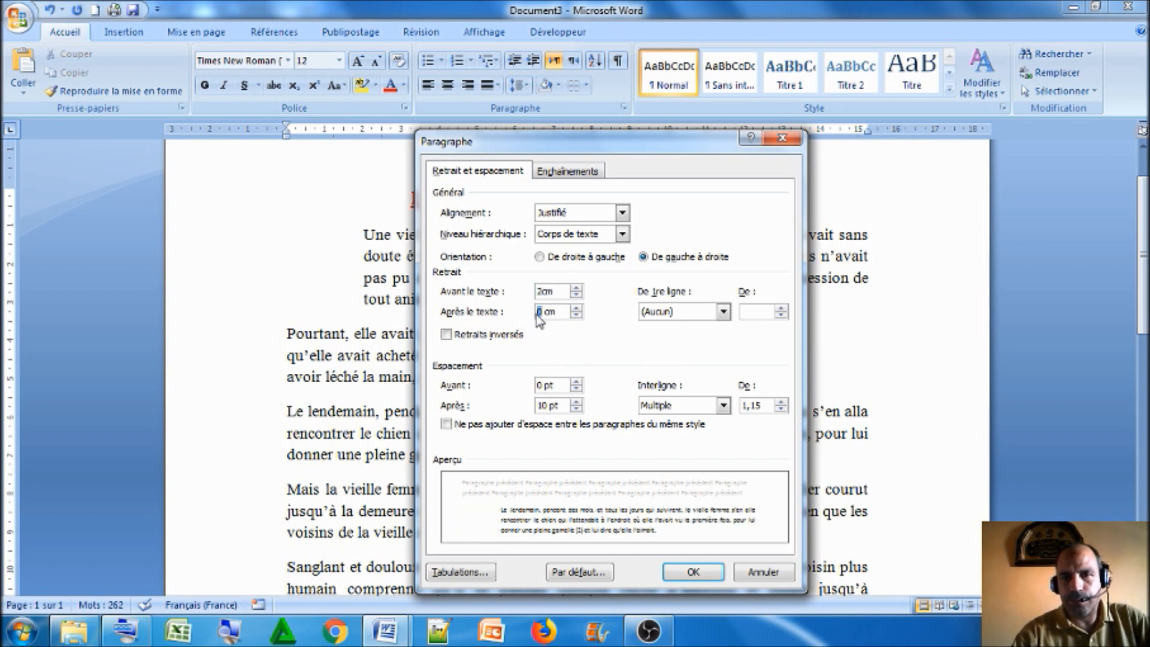
text(2)
click(690, 578)
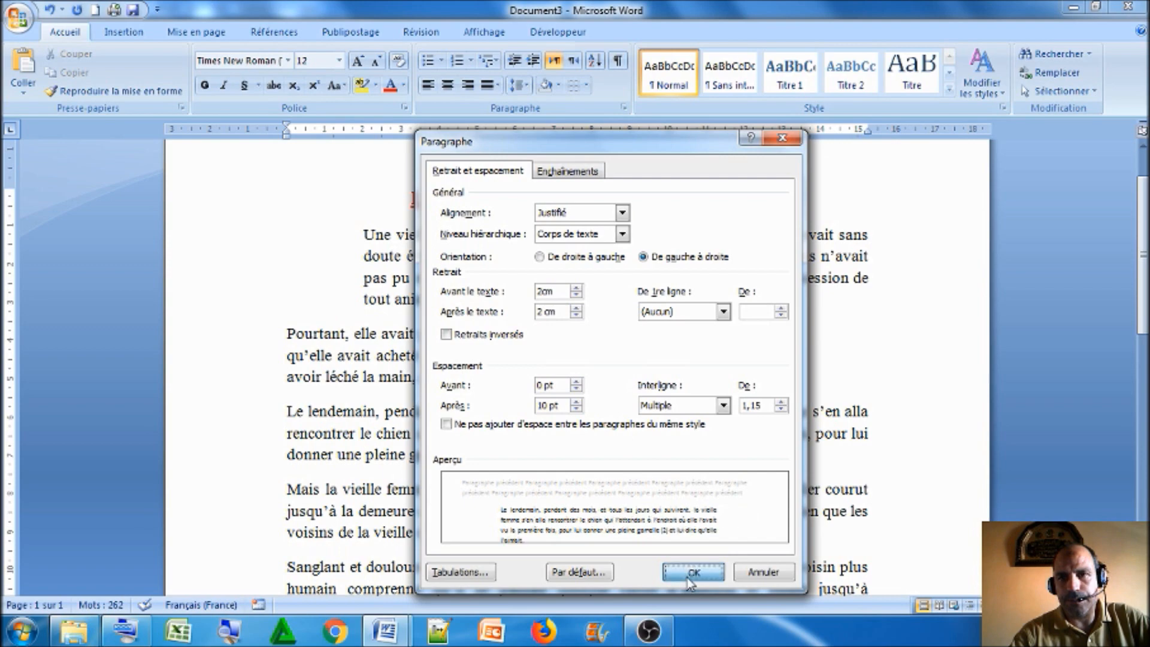
click(580, 412)
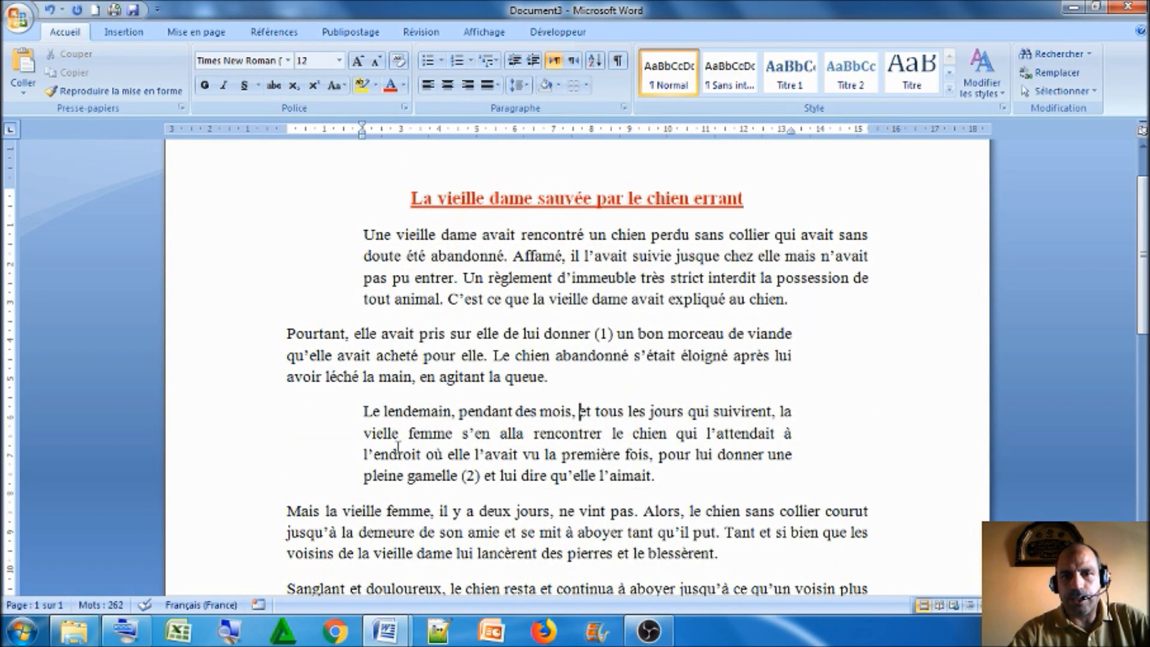
drag(363, 411, 664, 473)
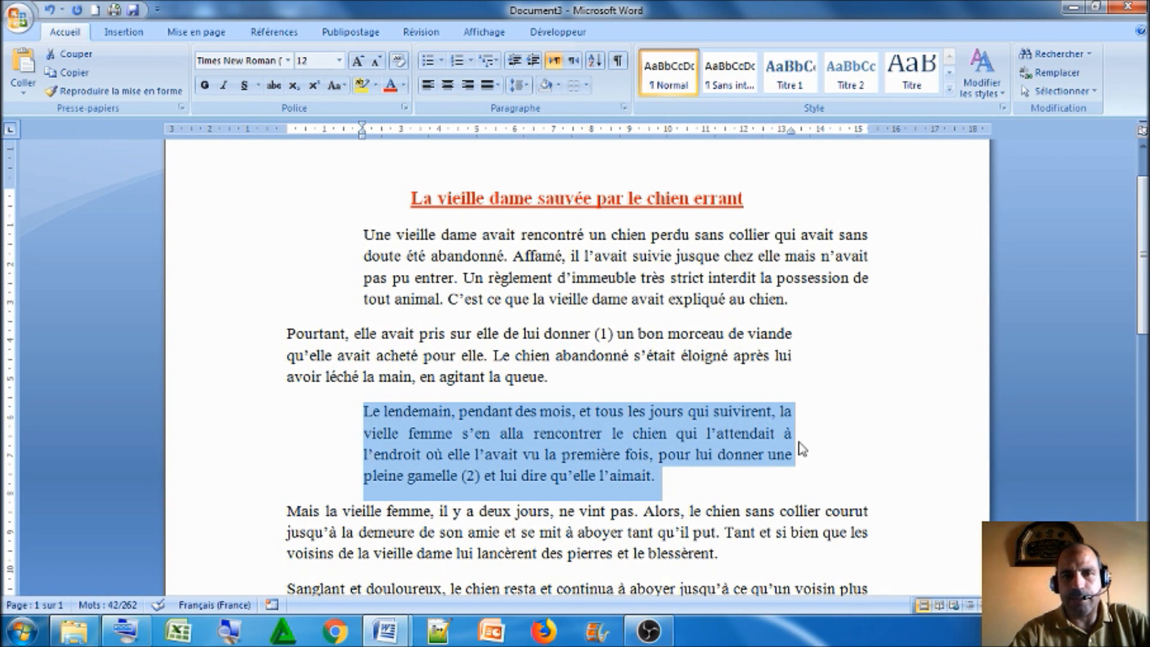
drag(662, 479, 412, 279)
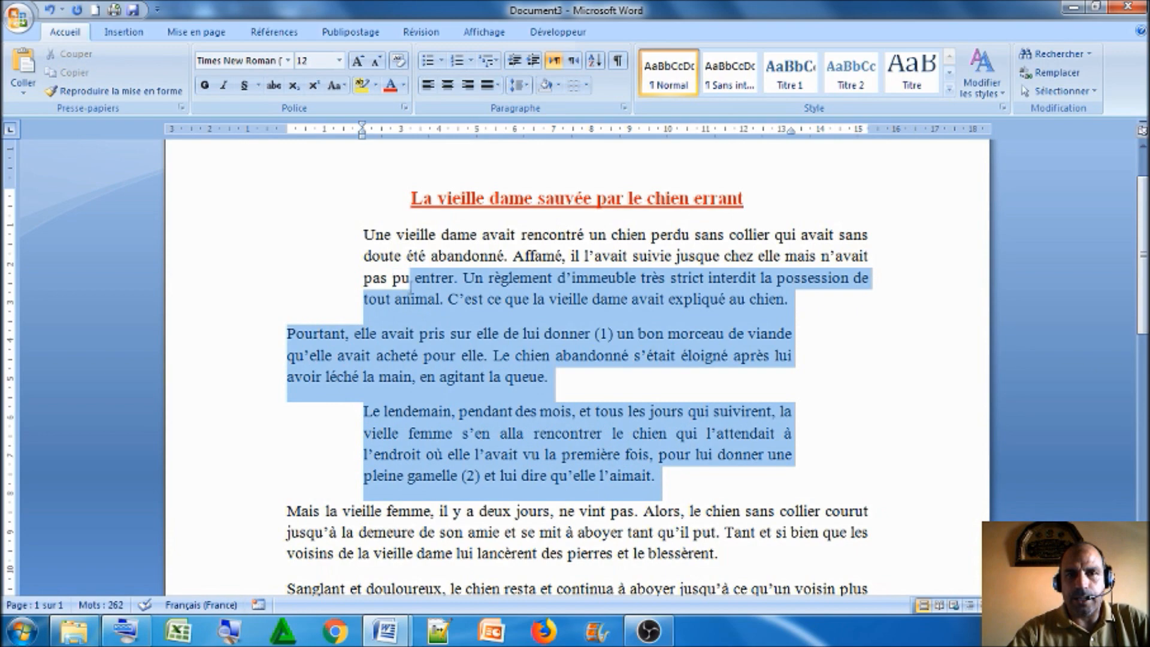
Undo the indent changes on the first three body paragraphs and deselect the text
click(52, 12)
click(52, 12)
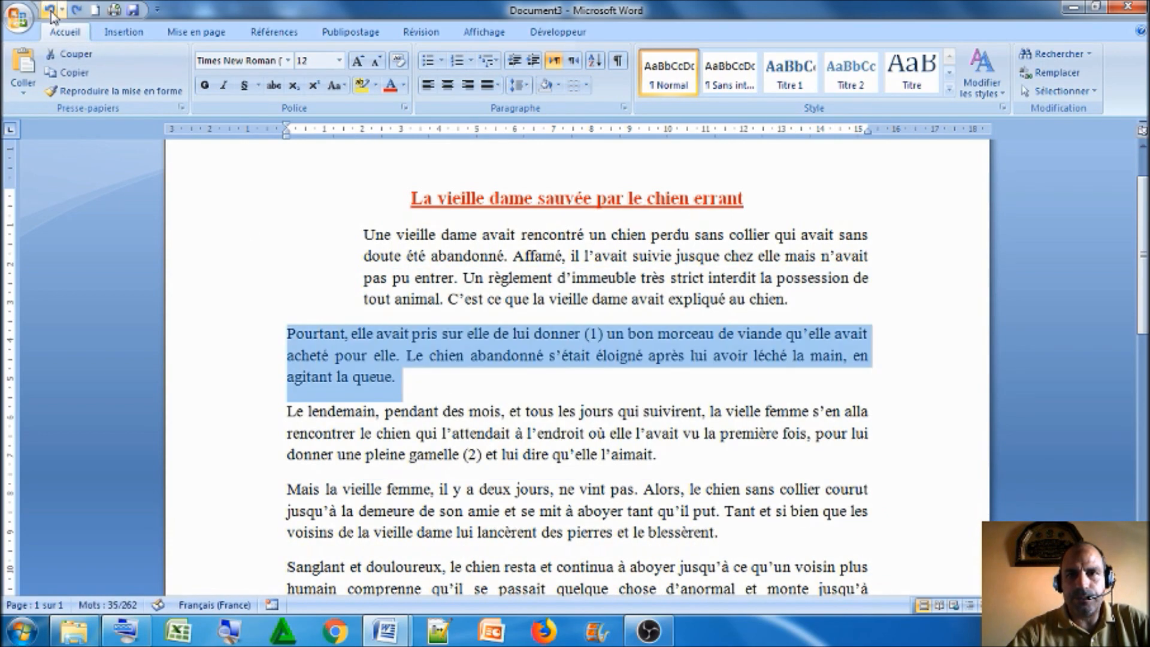
click(52, 12)
click(211, 156)
click(534, 333)
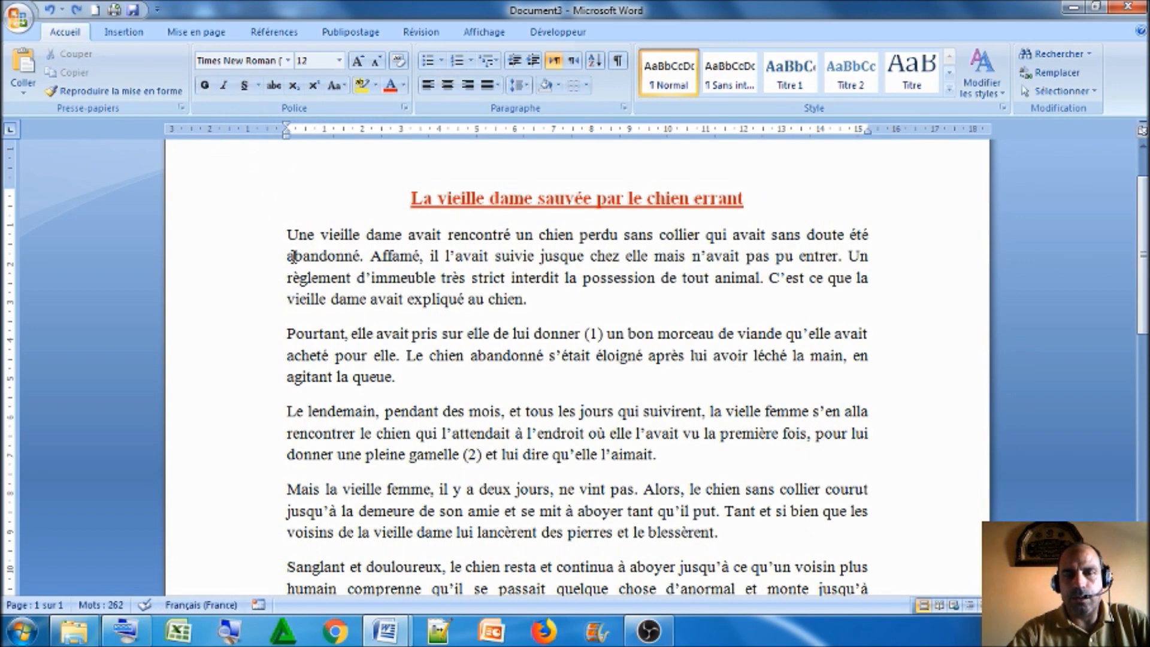
Apply a positive first-line indent of 1,25 cm to the first body paragraph
click(501, 256)
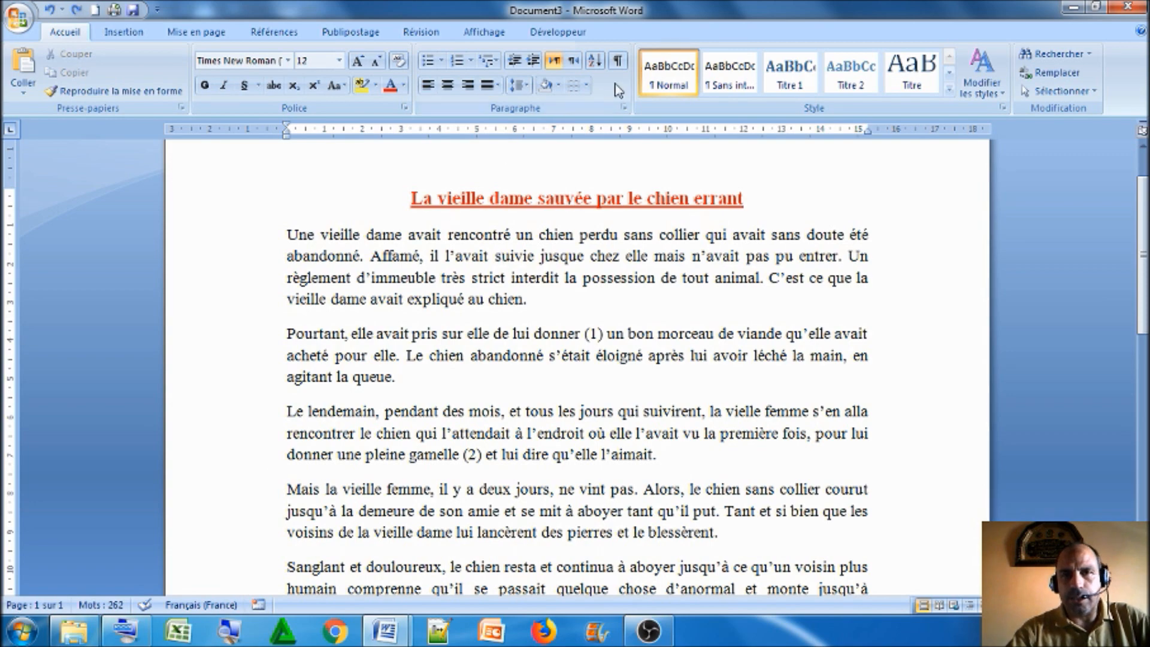
click(624, 108)
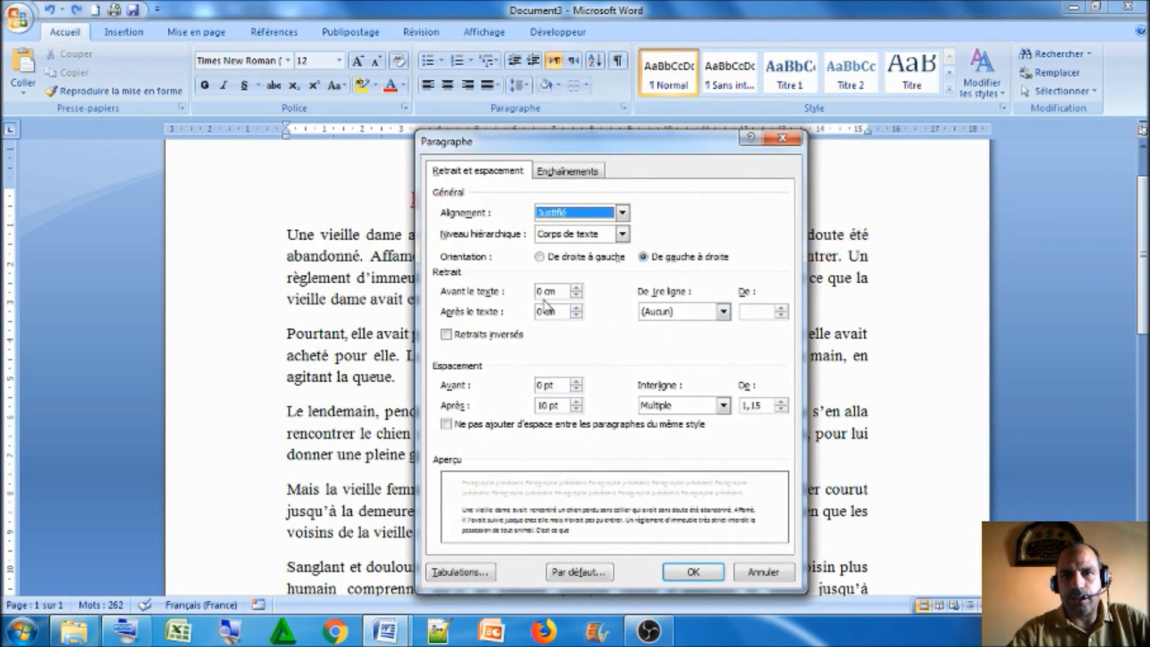
click(723, 311)
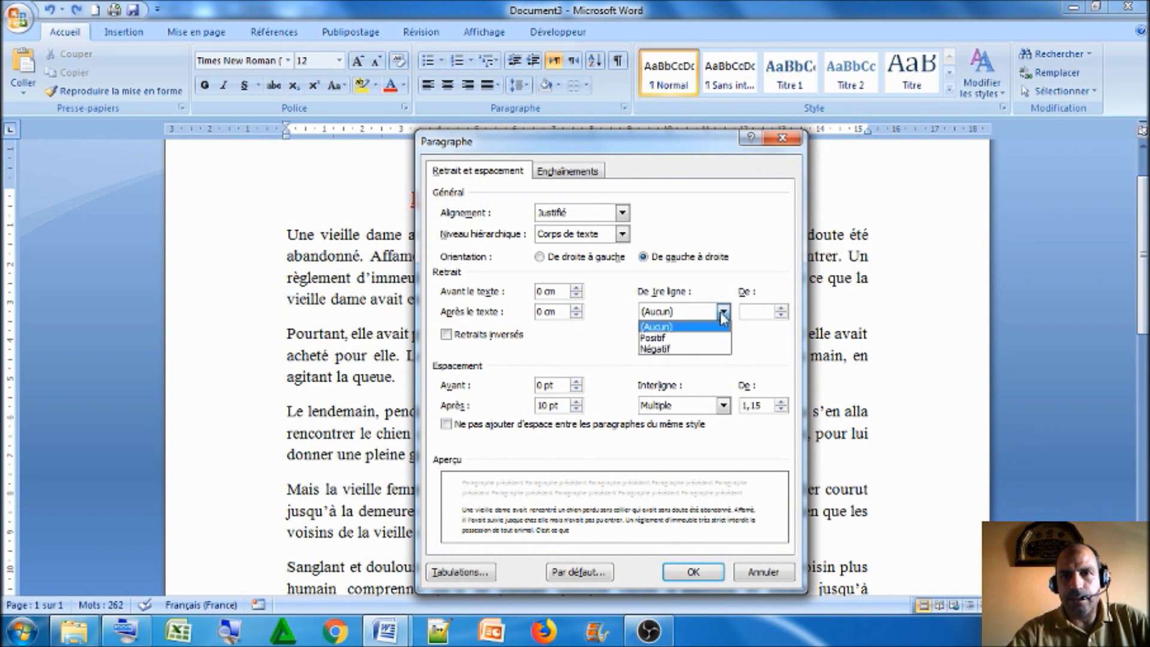
click(680, 340)
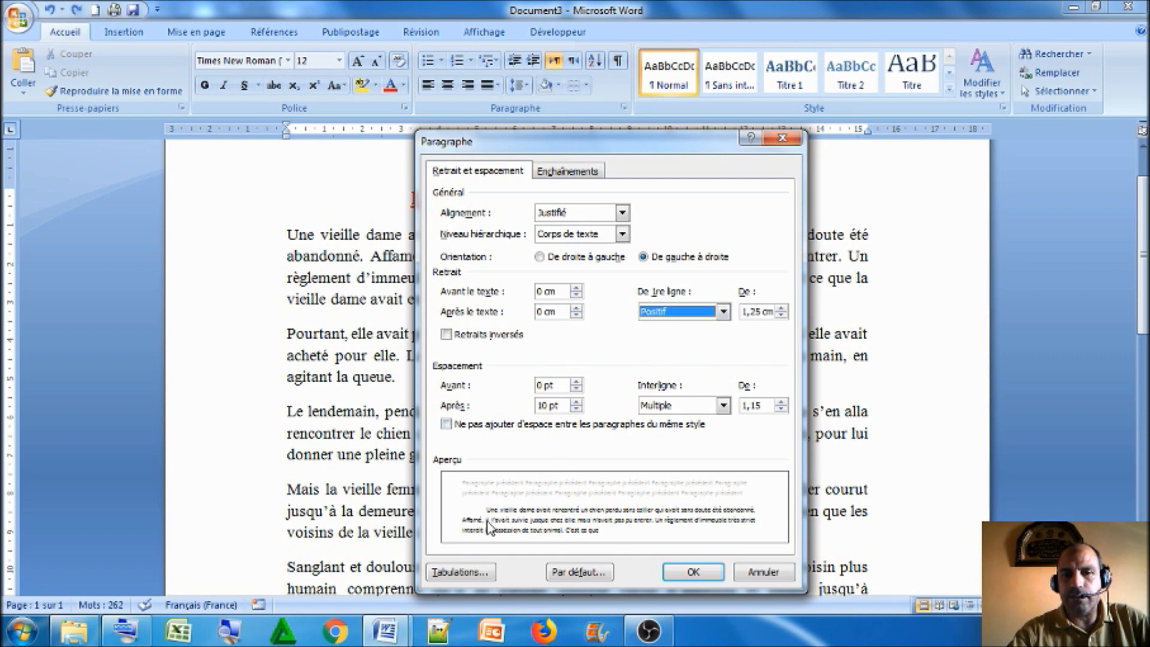
click(688, 573)
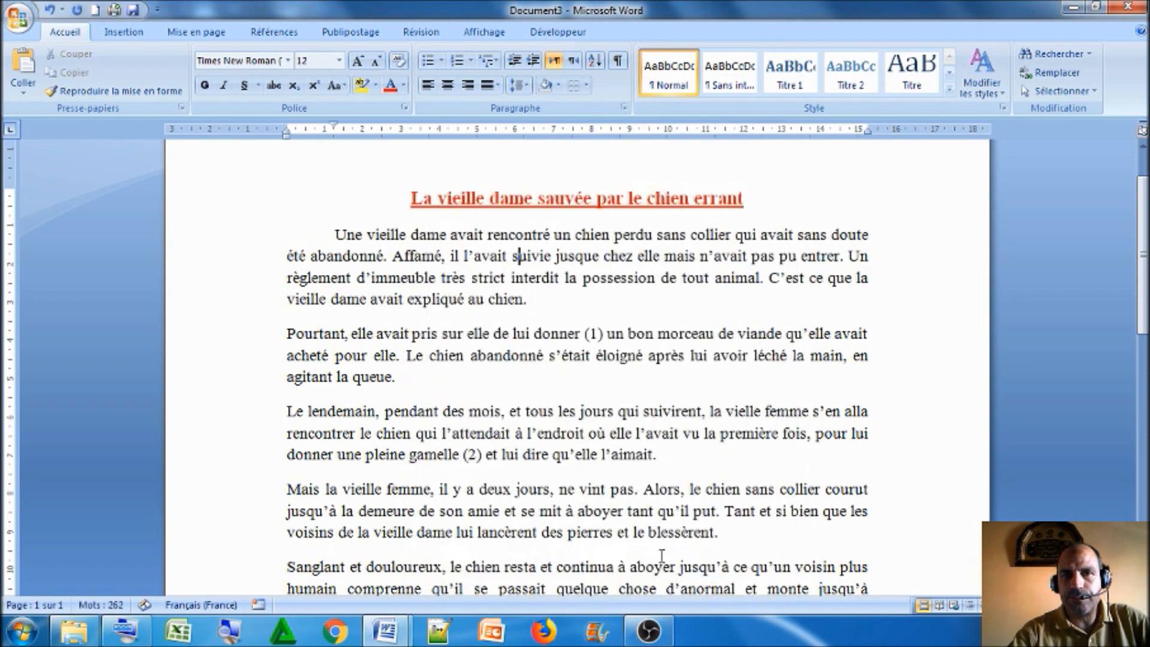
click(334, 235)
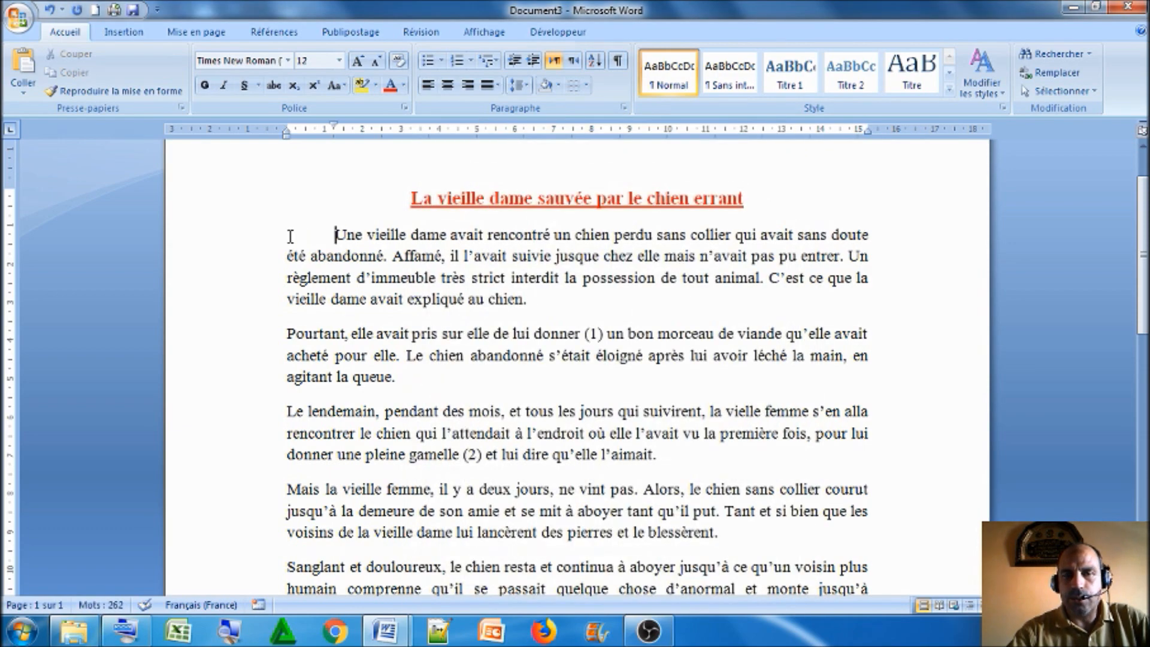
Try a 2 cm positive first-line indent on the first body paragraph and undo both first-line indent changes
click(624, 108)
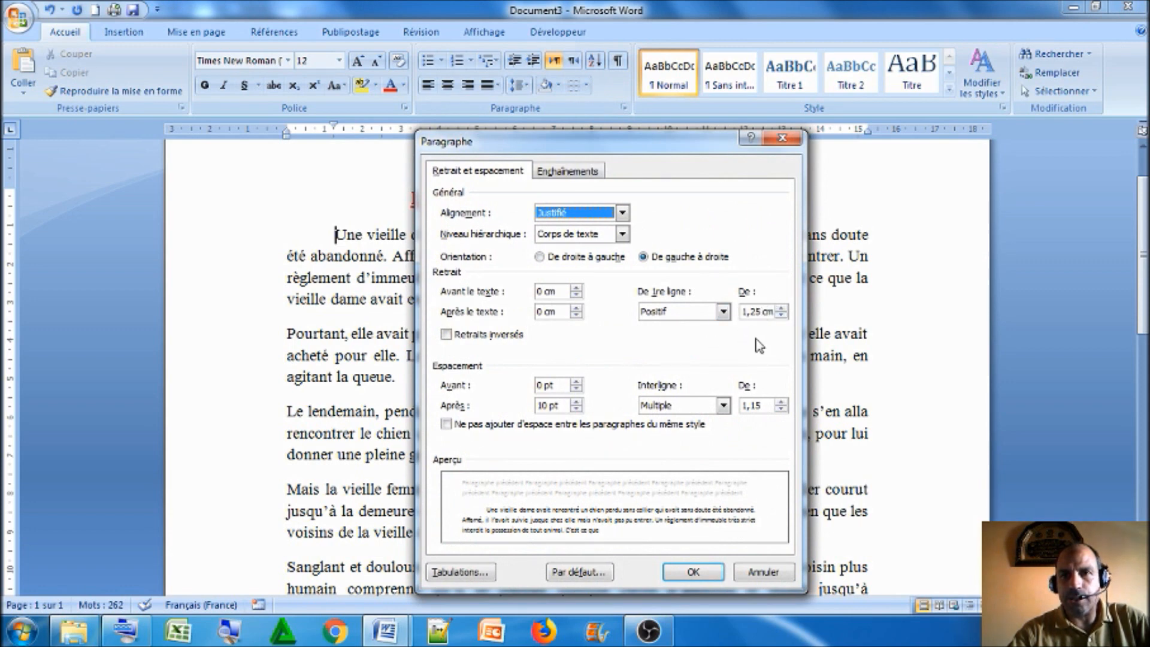
double_click(765, 314)
text(2cm)
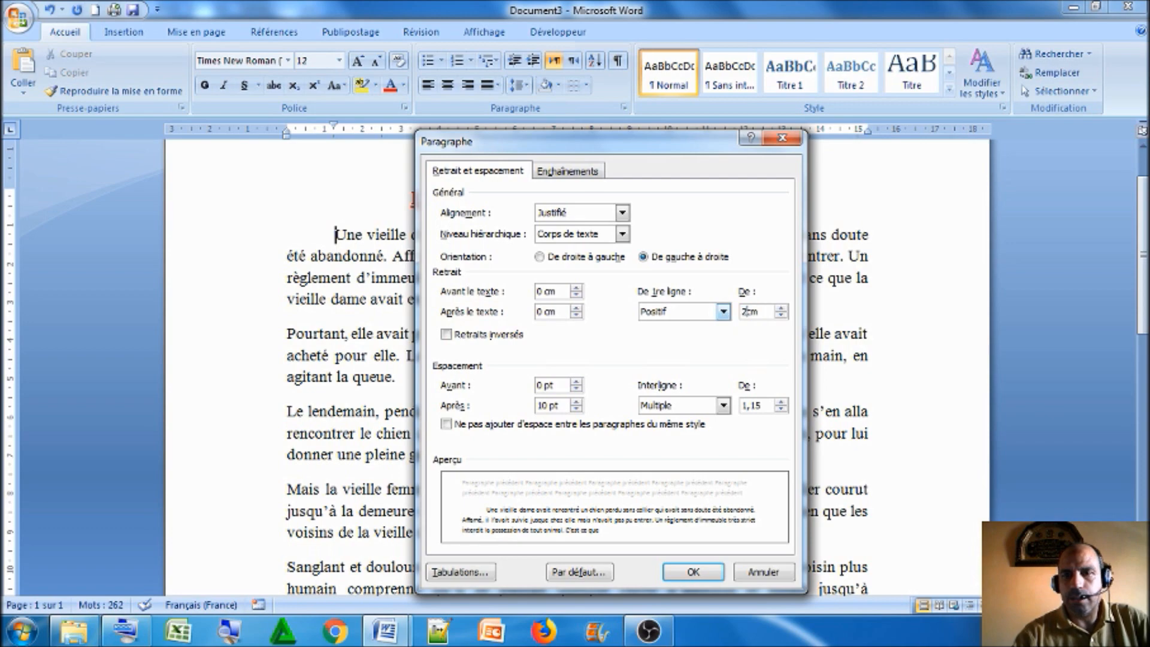
click(693, 572)
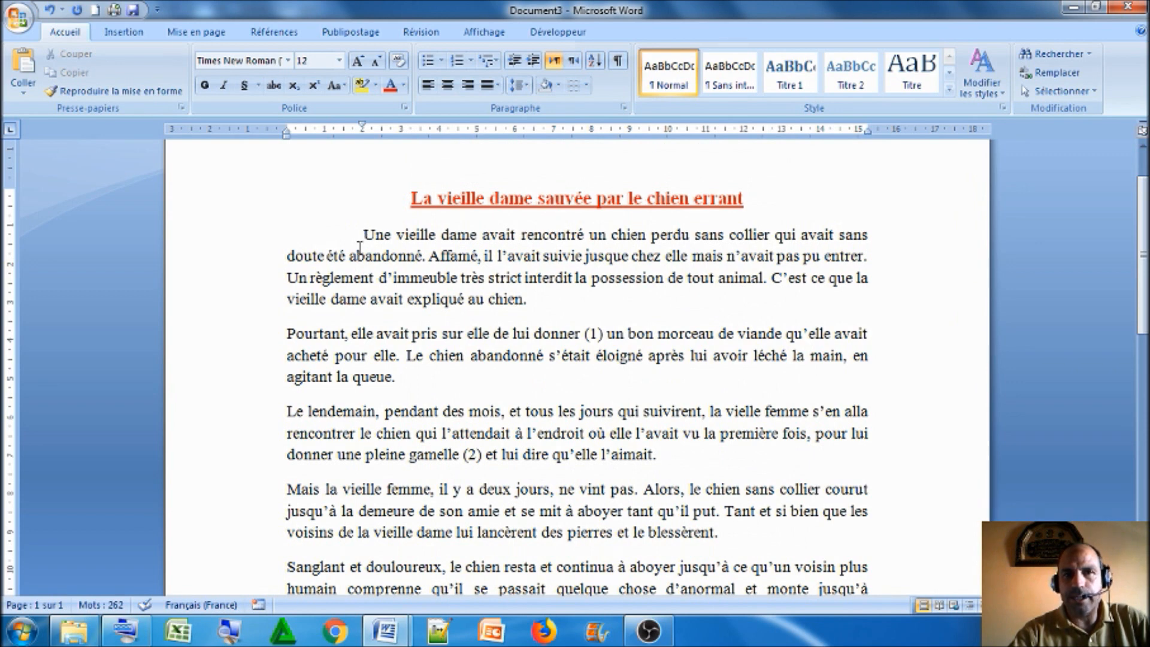
click(53, 15)
click(53, 16)
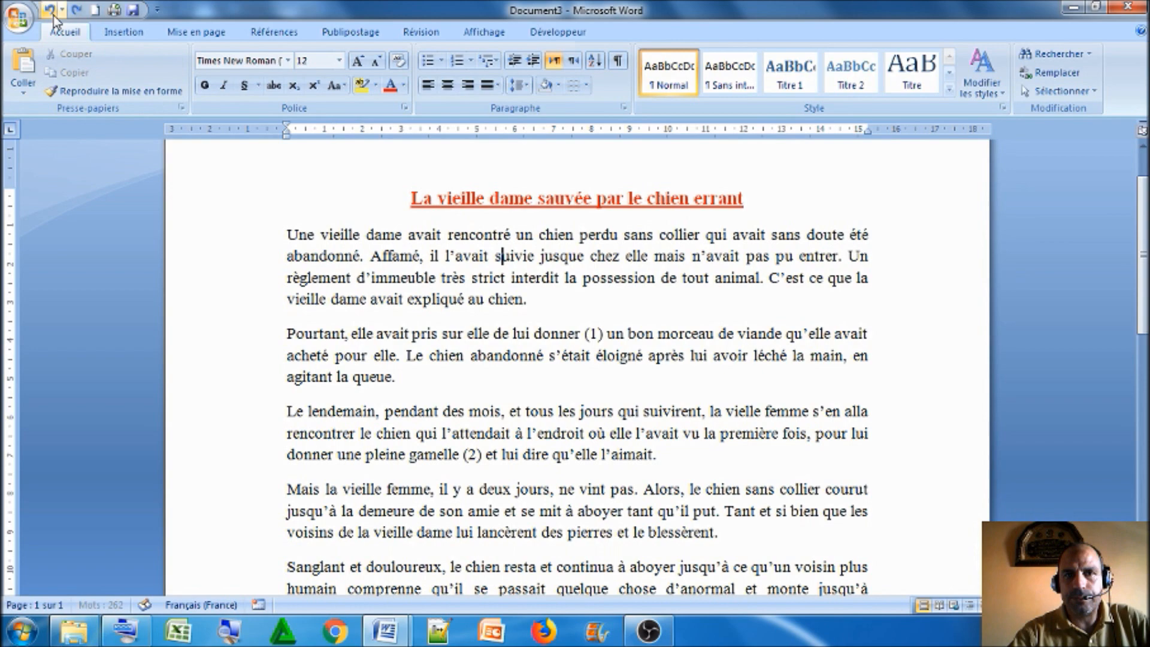
Try a negative first-line indent of 2 cm on the first body paragraph, highlight its shifted lines and undo the indent
click(623, 107)
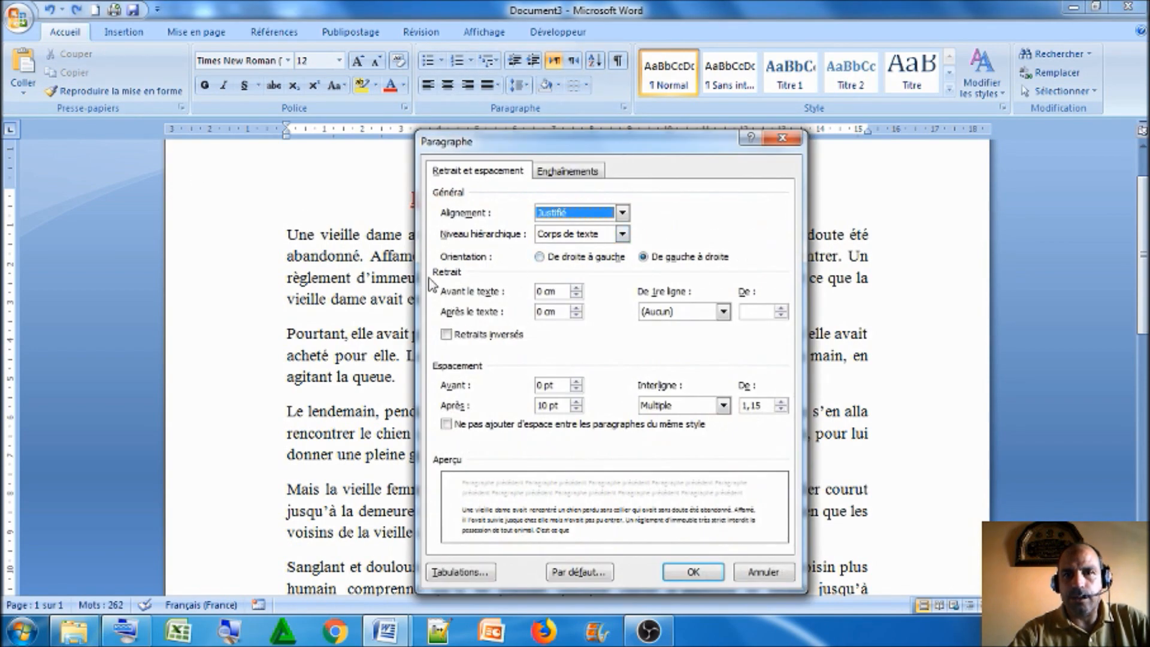
click(723, 311)
click(701, 349)
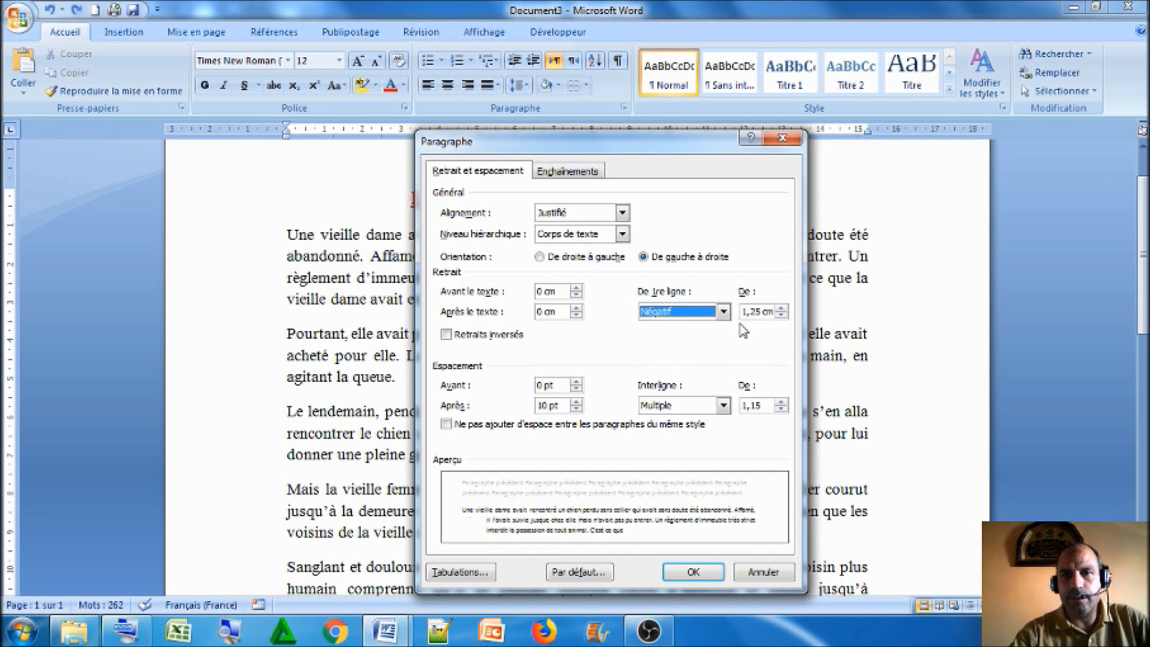
double_click(759, 312)
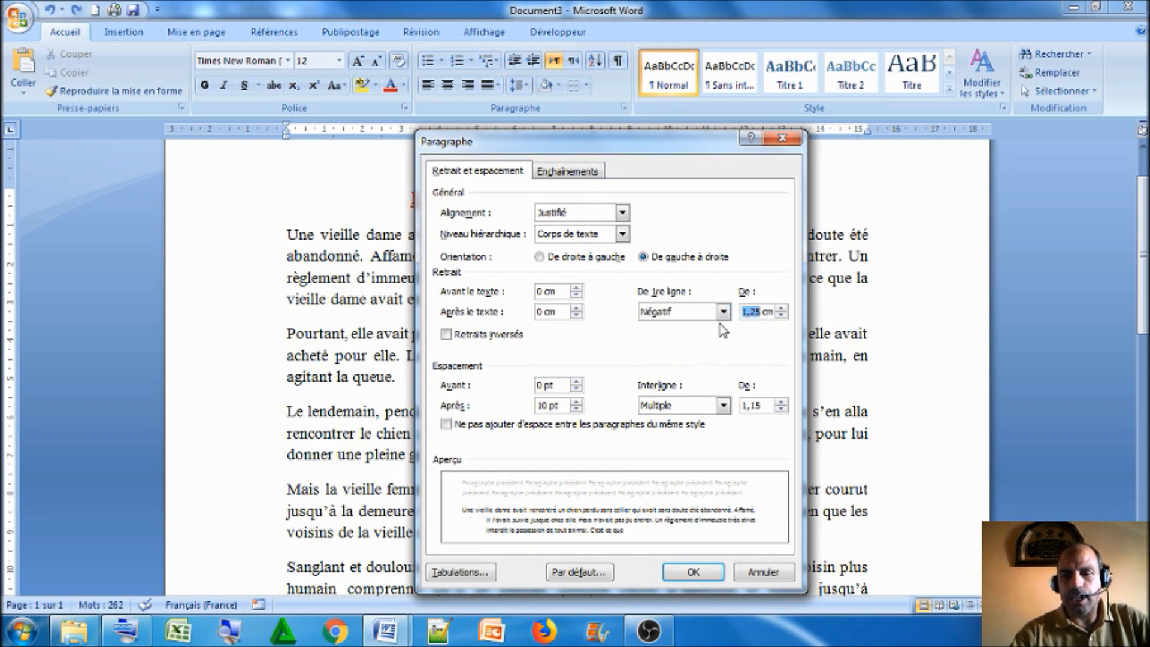
text(2)
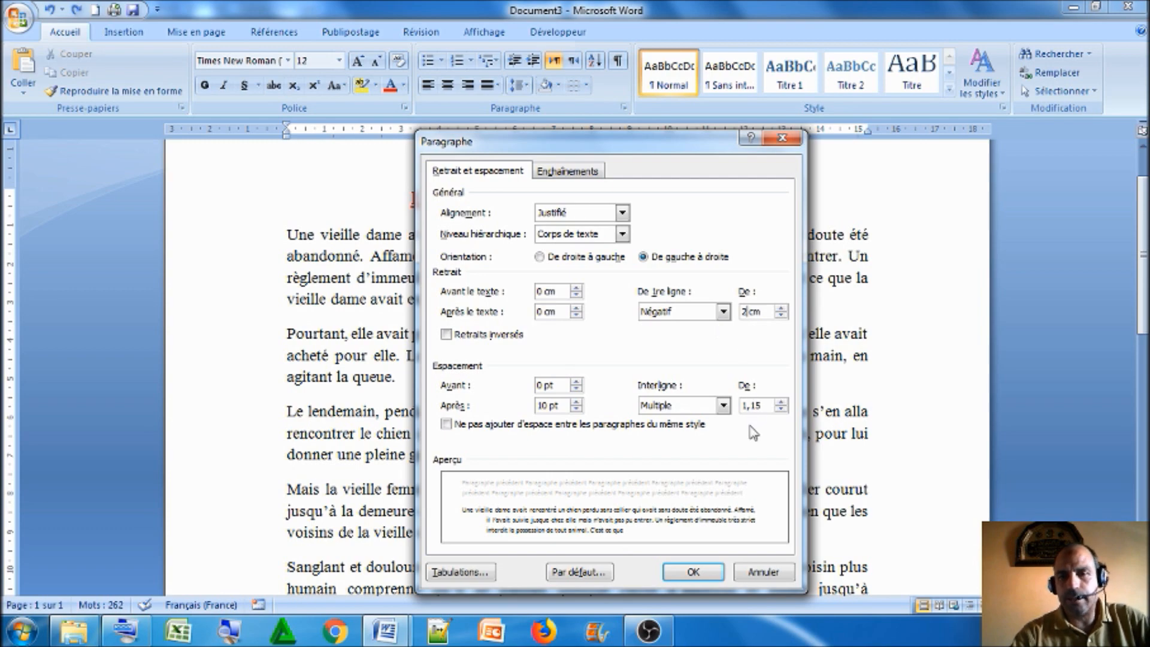
click(693, 571)
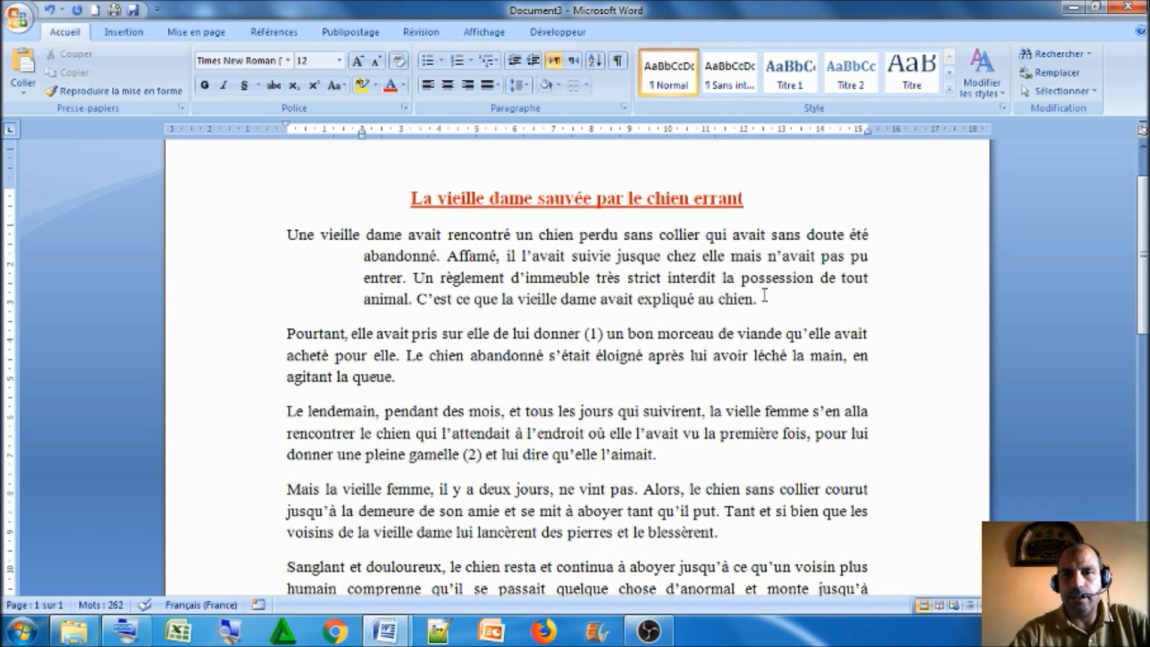
drag(757, 299, 384, 258)
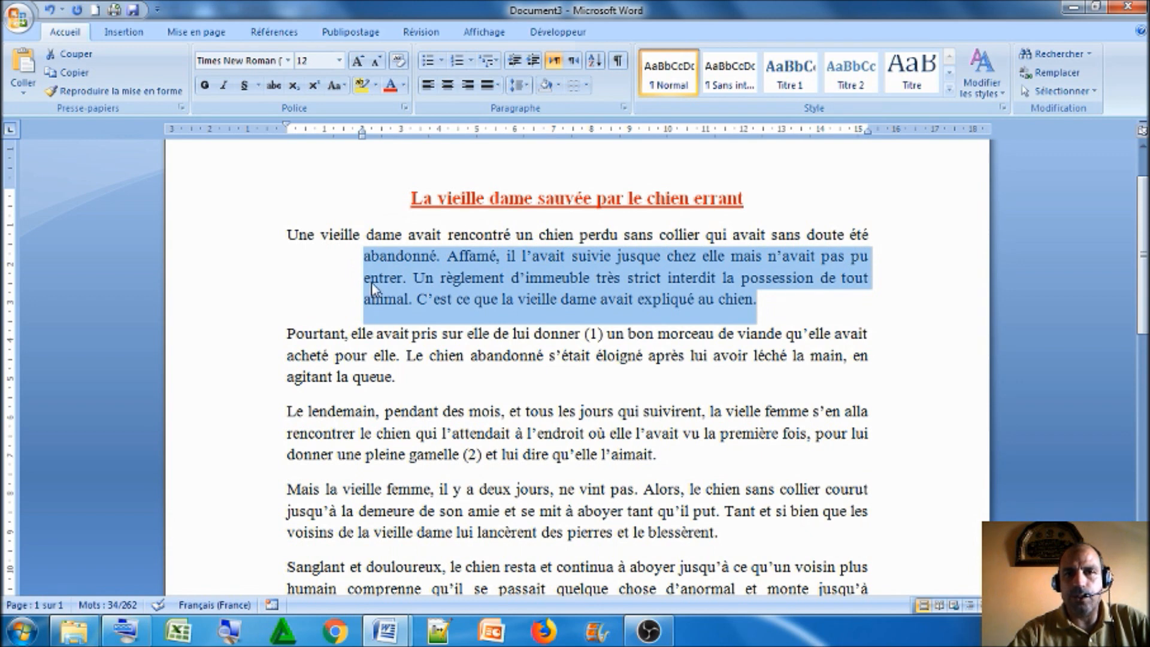
click(456, 287)
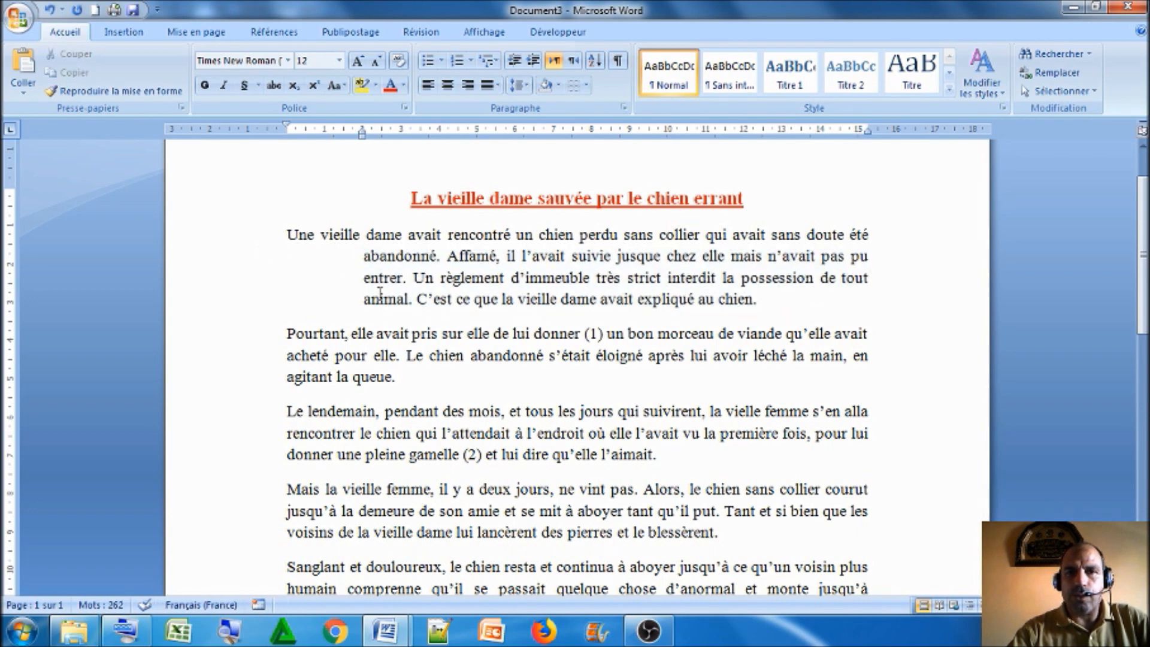
click(50, 10)
Apply a positive first-line indent of 2 cm to all the body paragraphs and deselect them
drag(252, 247, 397, 446)
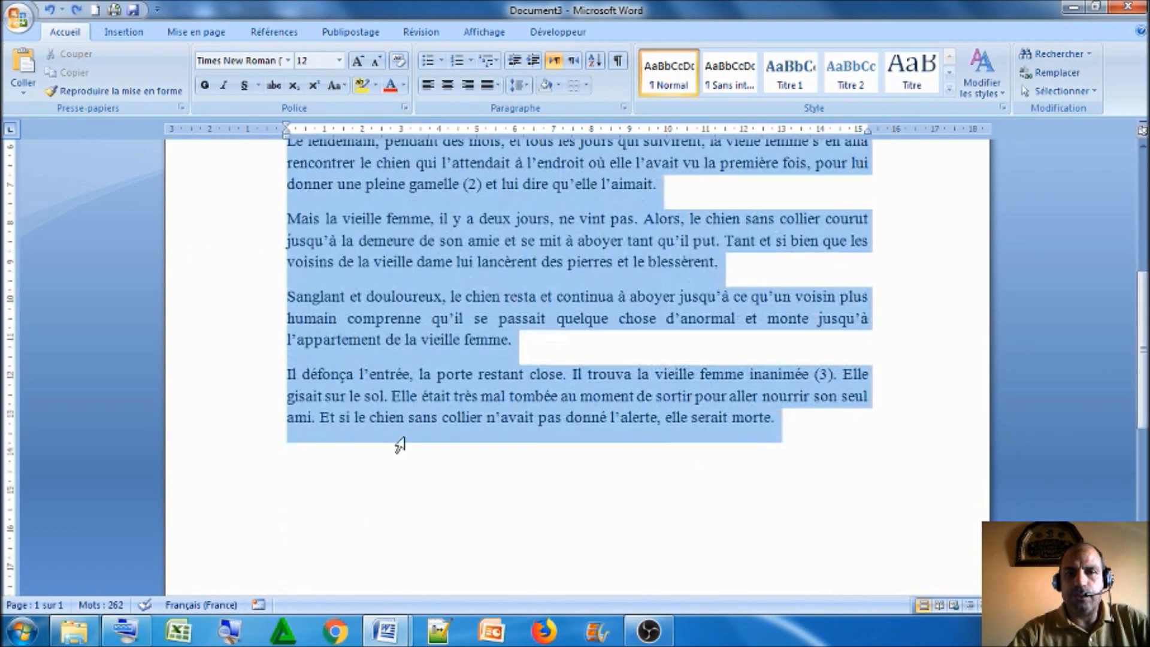
click(624, 108)
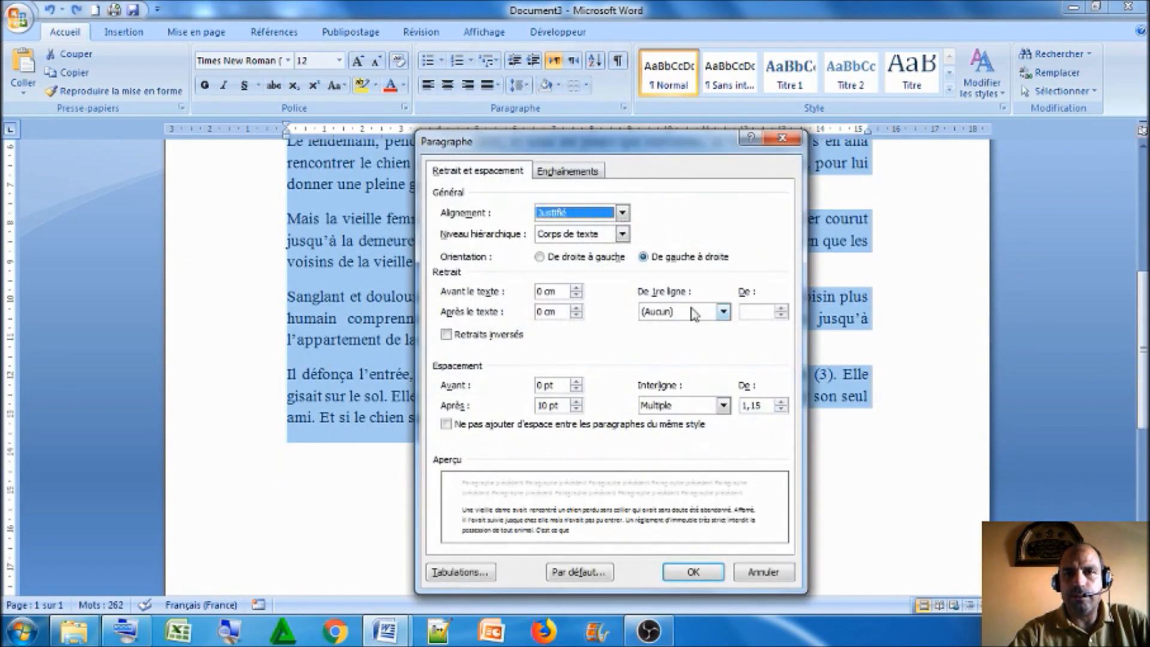
click(723, 312)
click(689, 331)
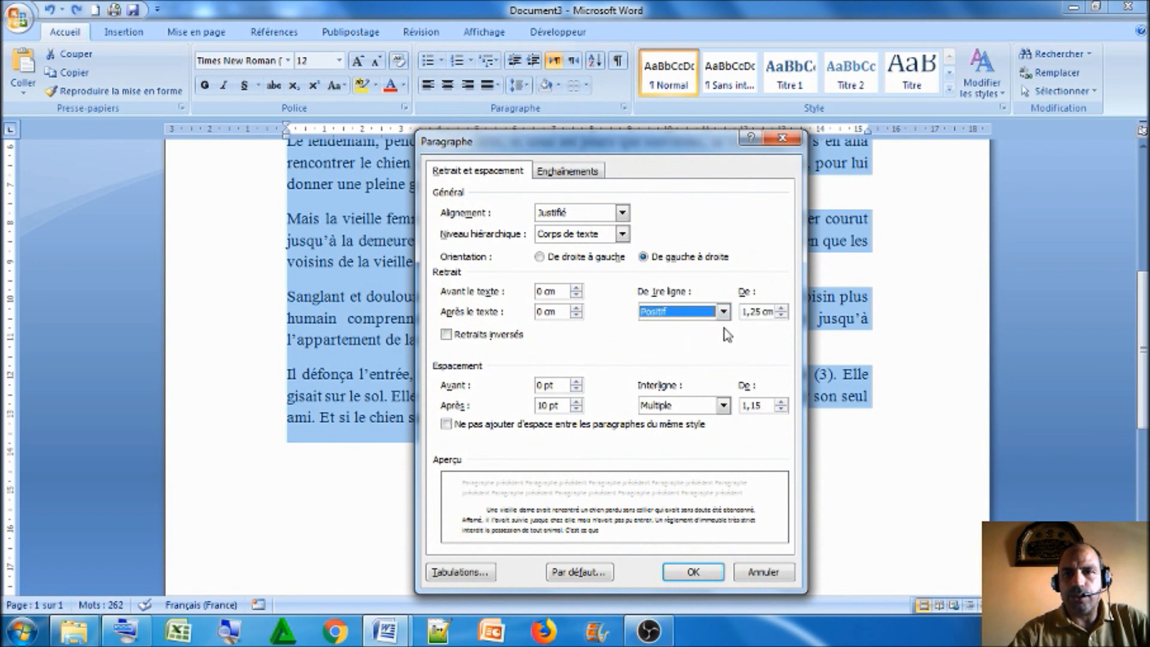
double_click(753, 311)
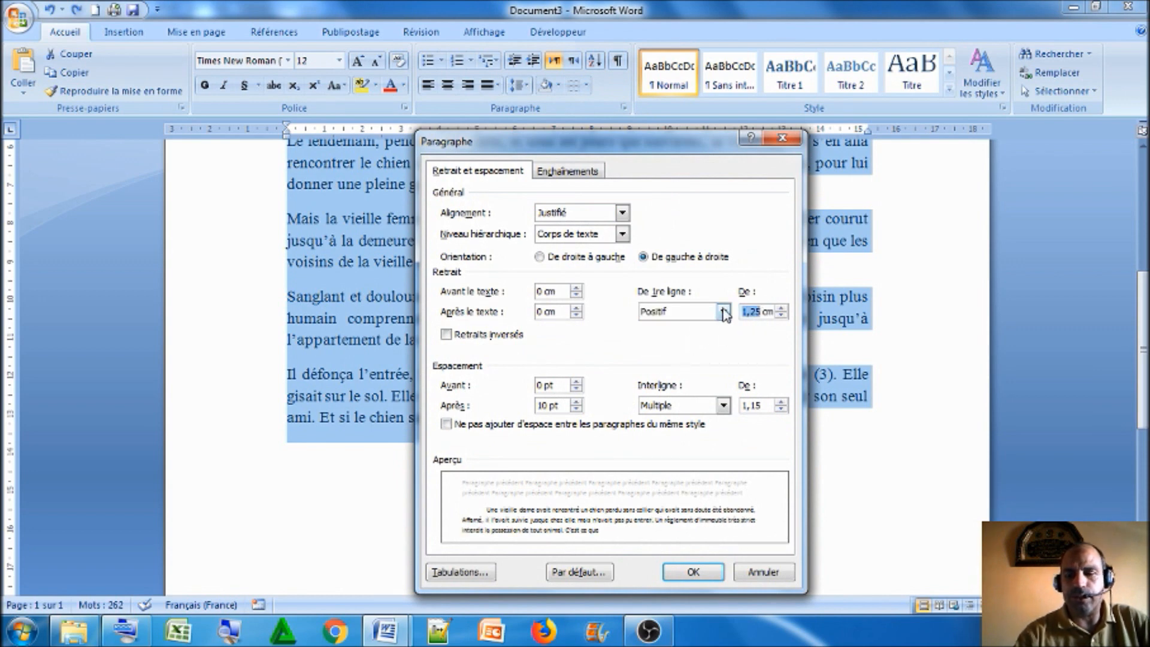
text(2)
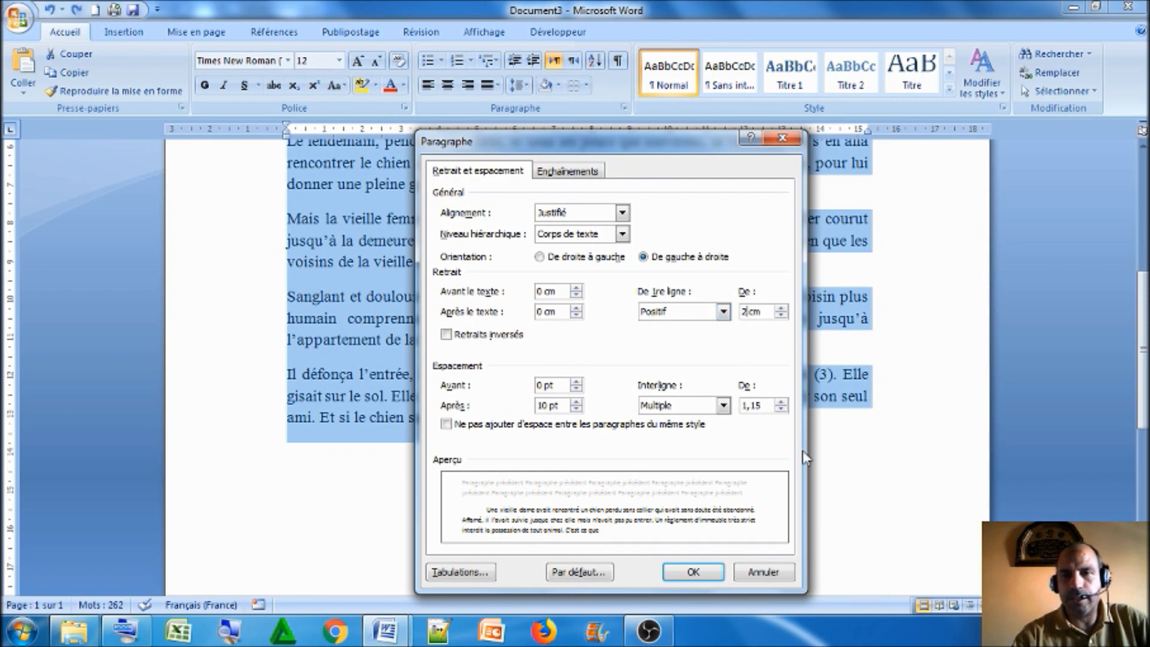
click(690, 576)
click(593, 464)
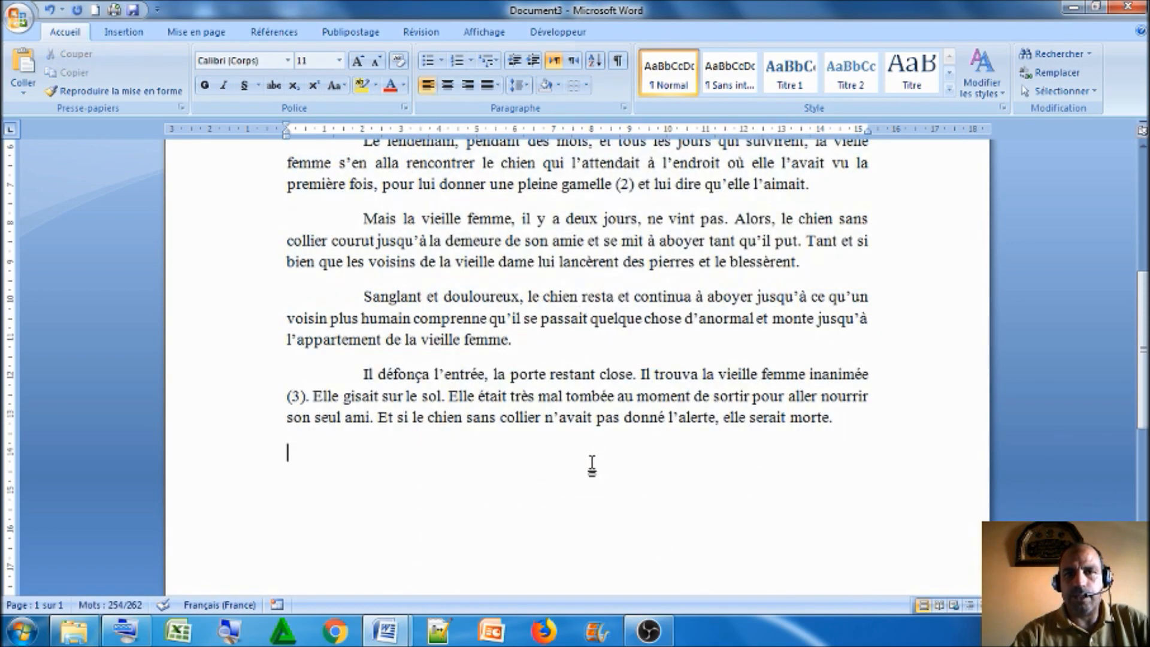
Display the formatting marks and highlight the paragraph marks ending the first and second body paragraphs
scroll(593, 464, up, 5)
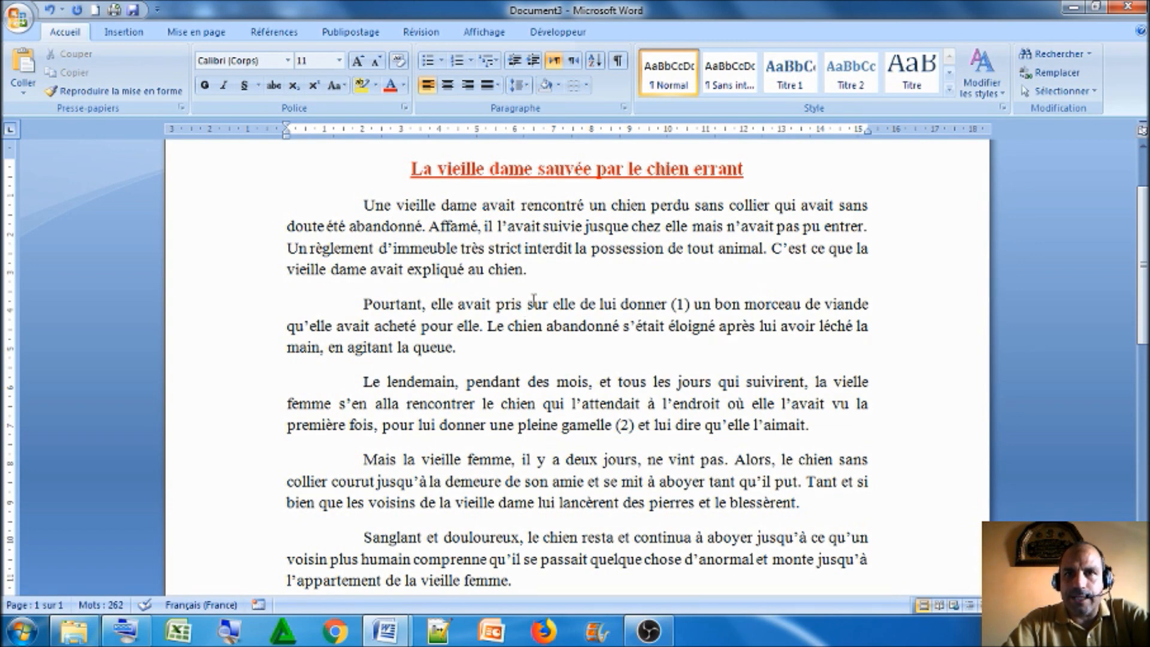
click(618, 62)
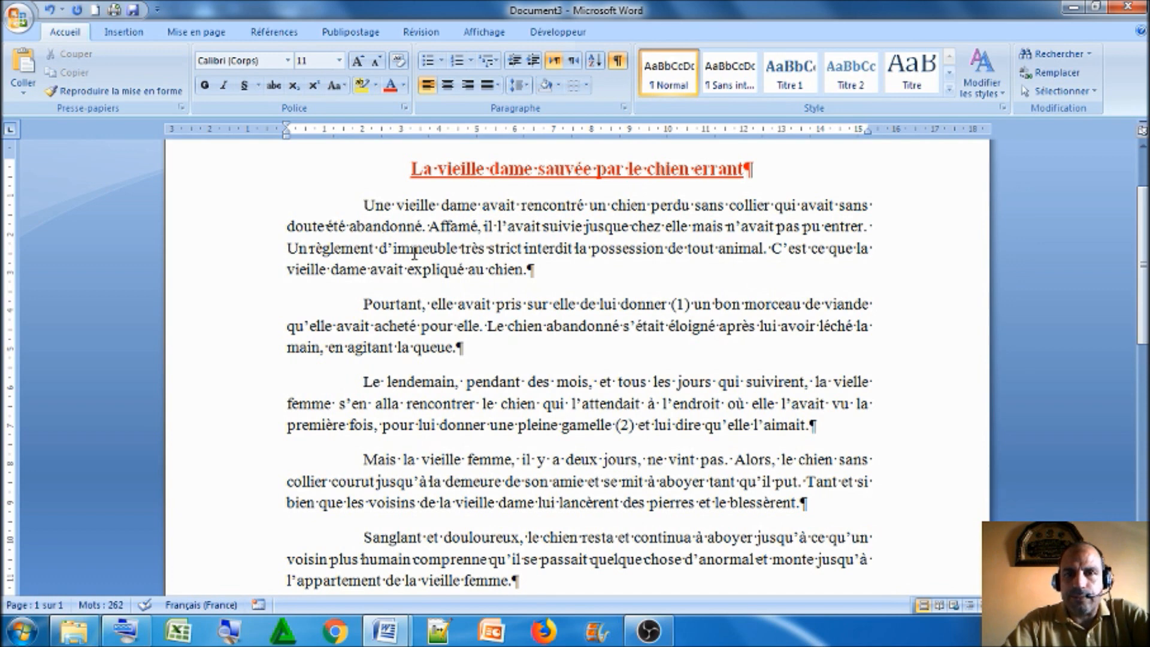
drag(530, 267, 538, 273)
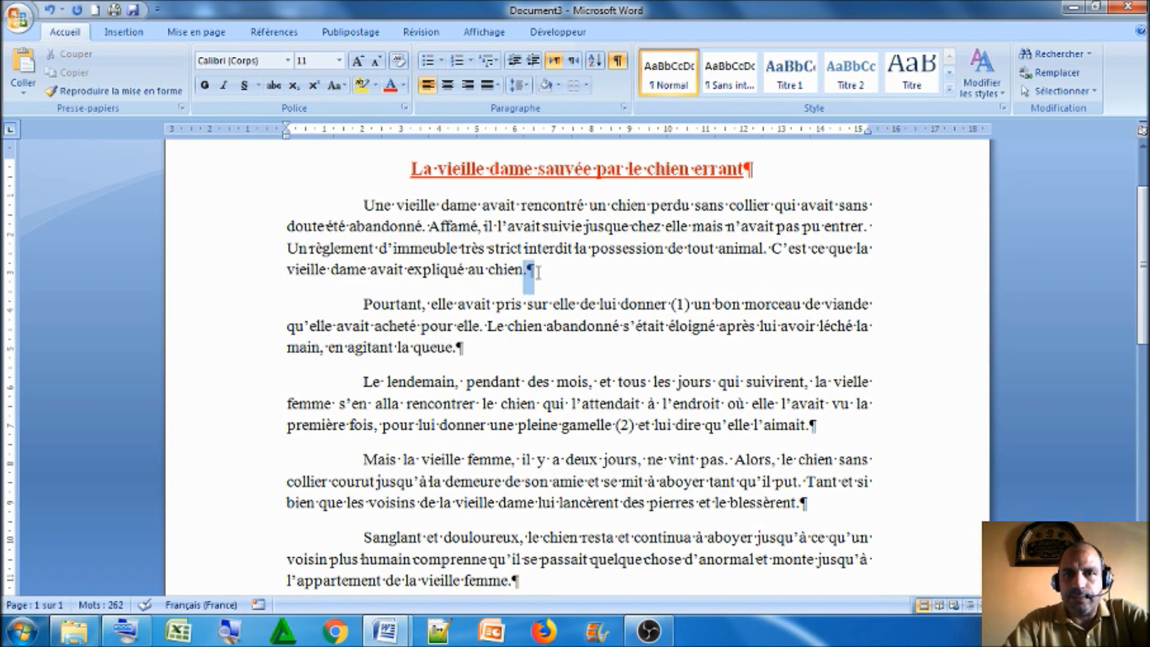
click(362, 306)
drag(453, 349, 471, 351)
click(453, 305)
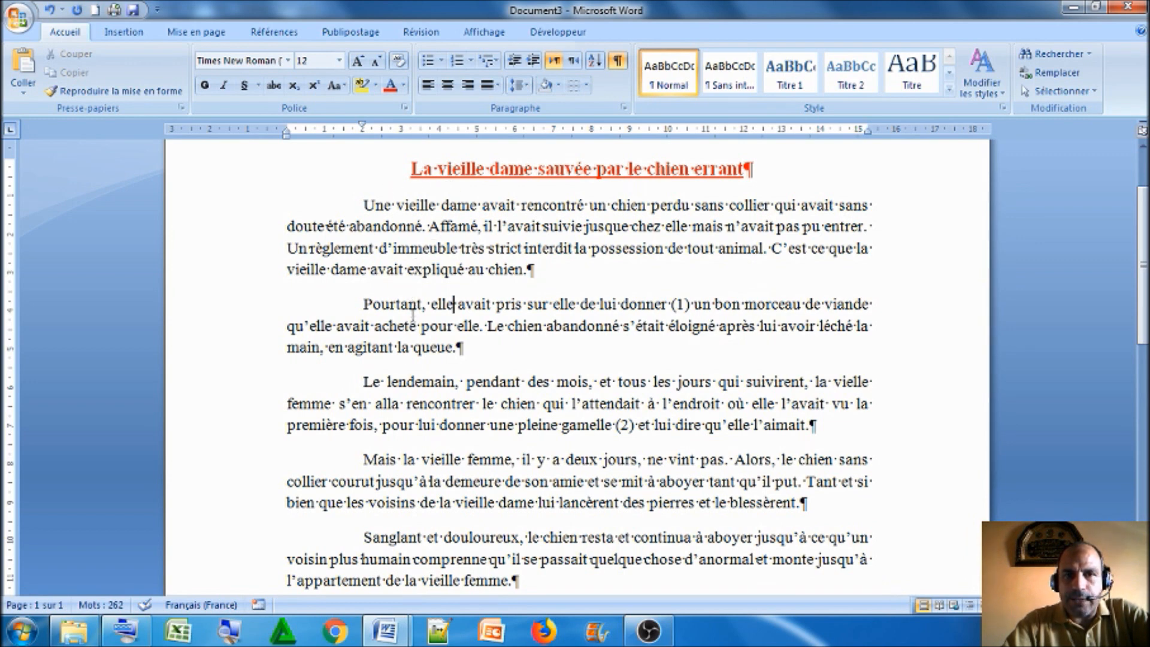
Try an empty paragraph between the first and second body paragraphs and undo the insertion
drag(386, 291, 397, 273)
click(606, 272)
key(Return)
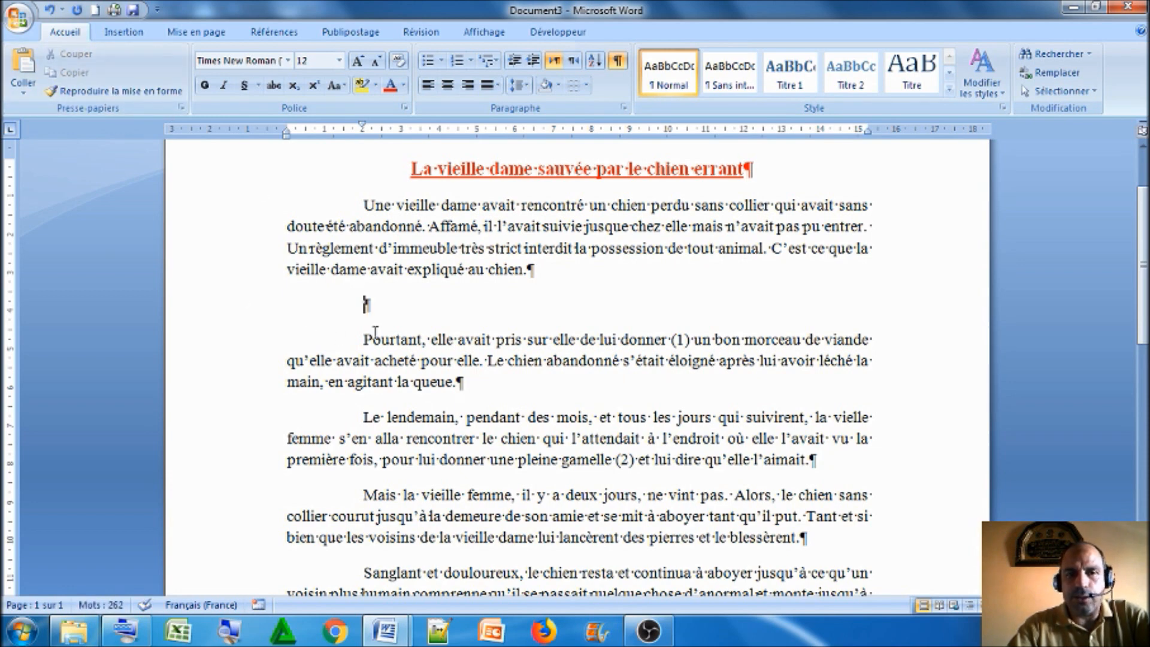
click(50, 11)
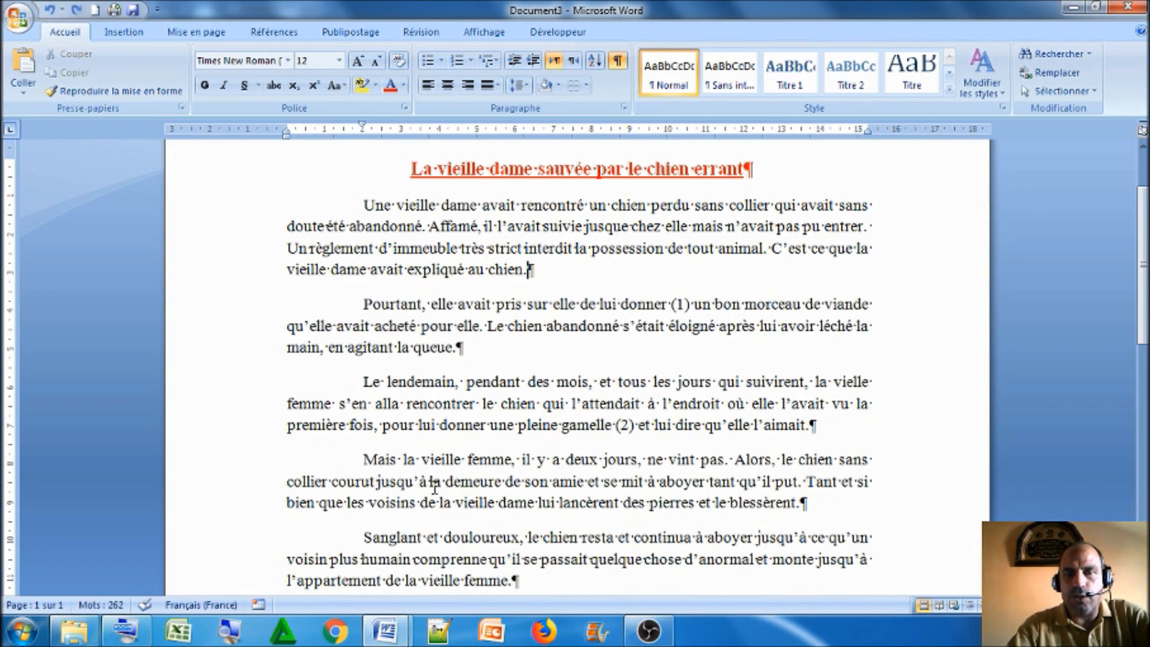
Set the title and all body paragraphs to 12 pt spacing before and after with single (Simple) line spacing, and deselect them
drag(410, 168, 889, 586)
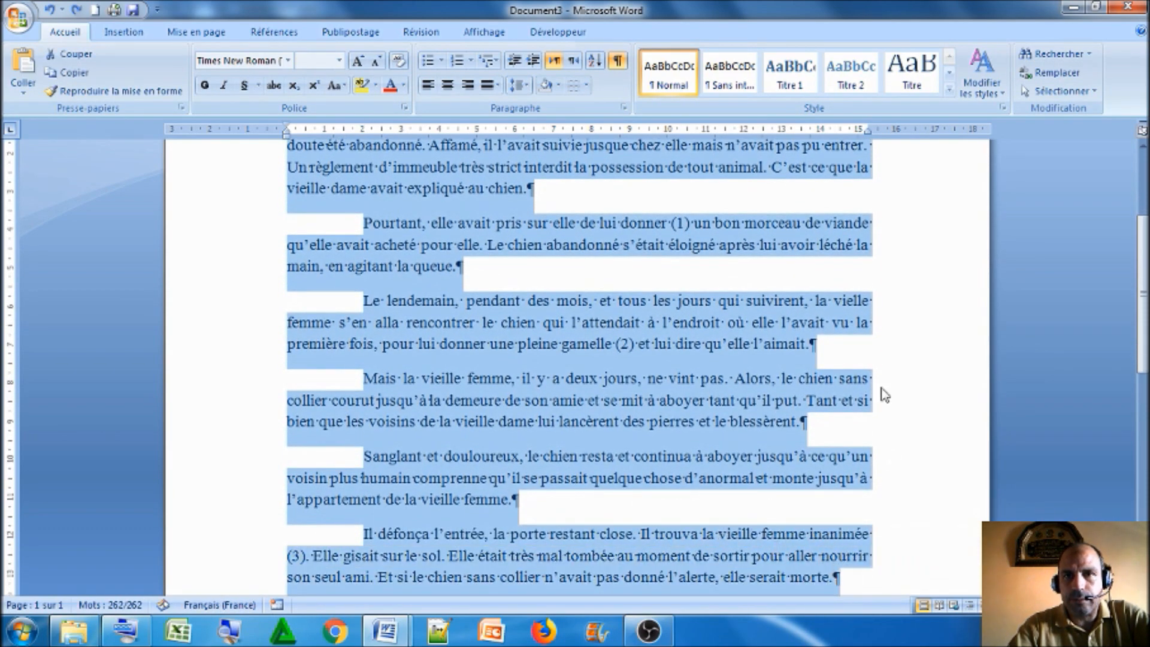
click(625, 111)
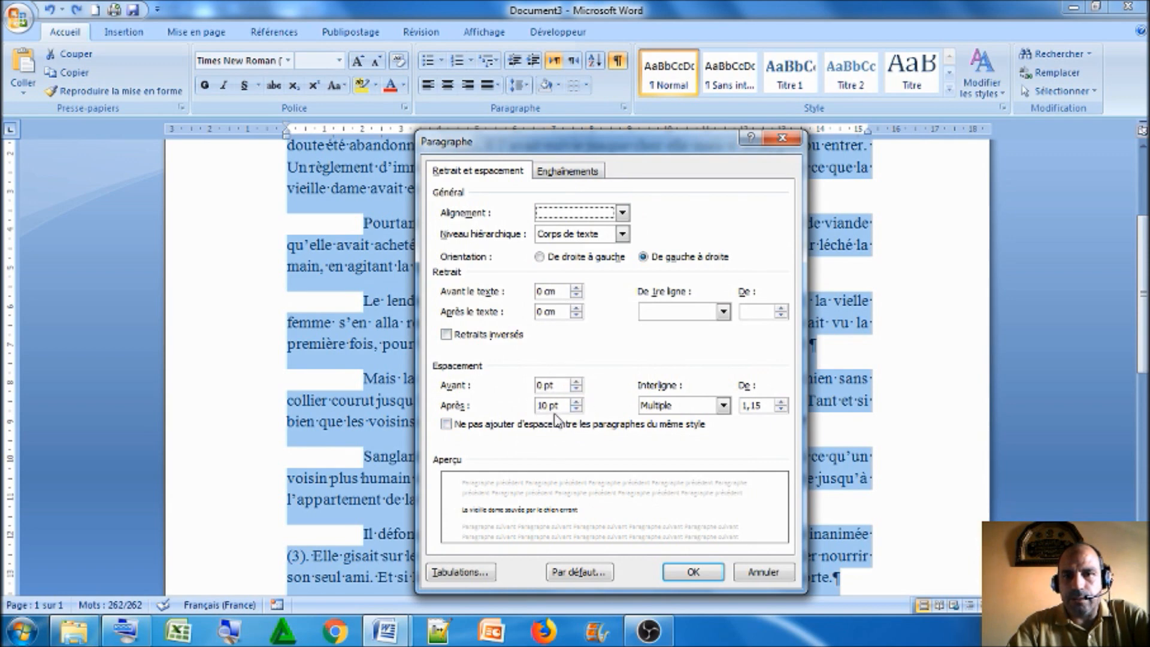
click(576, 382)
click(576, 382)
click(576, 402)
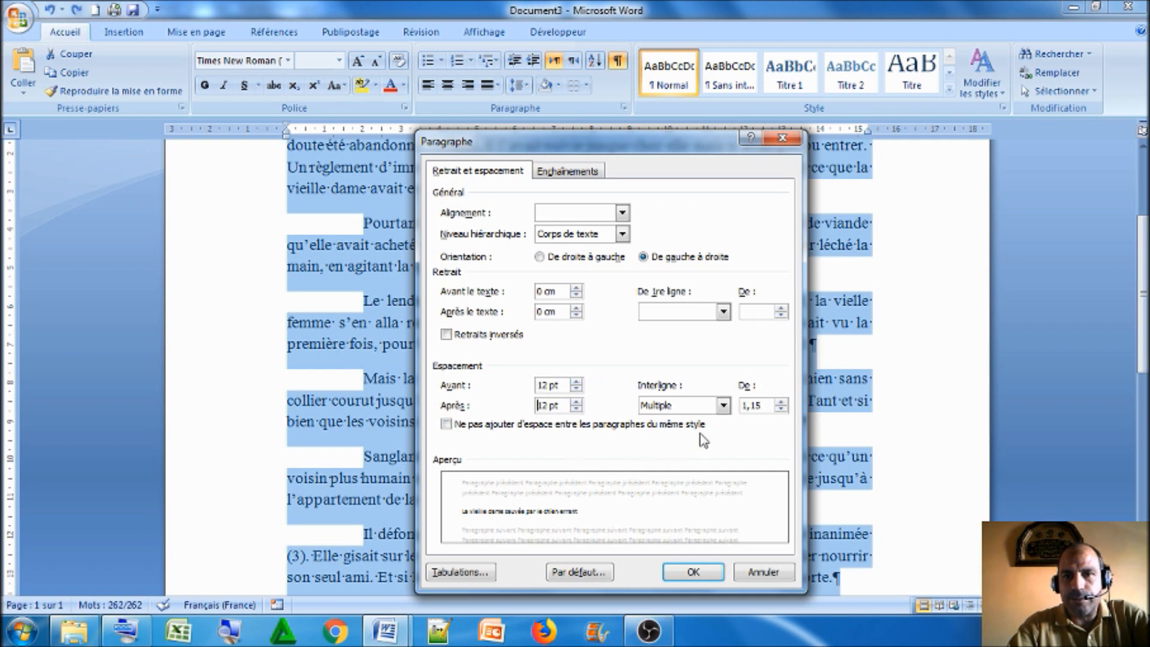
click(722, 411)
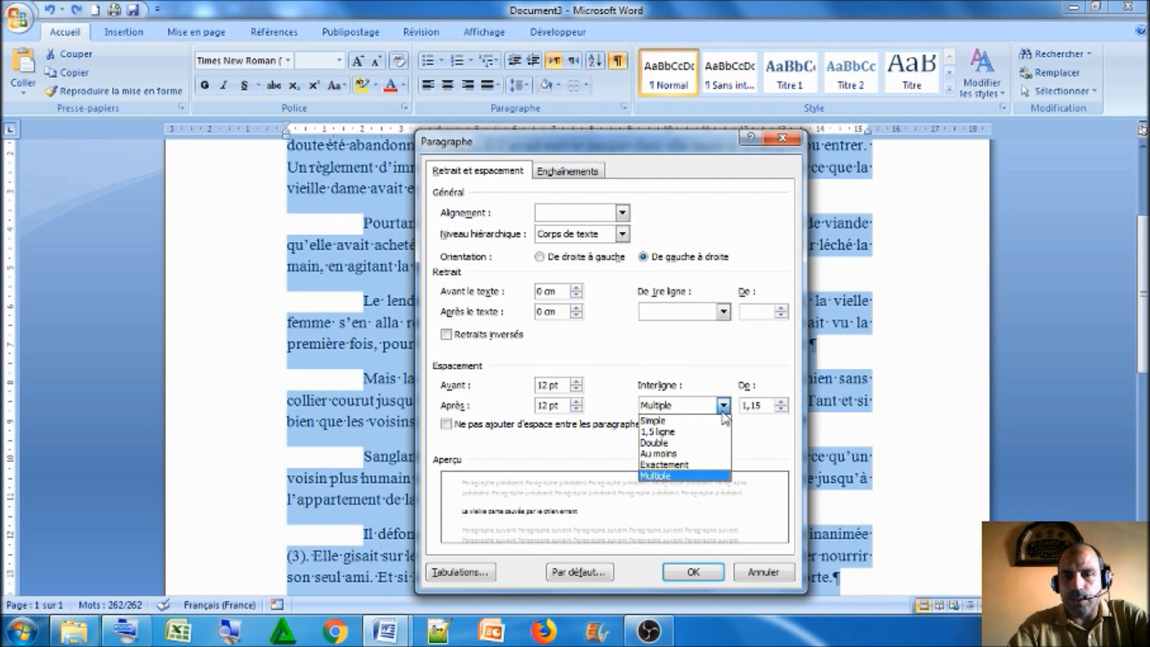
click(708, 421)
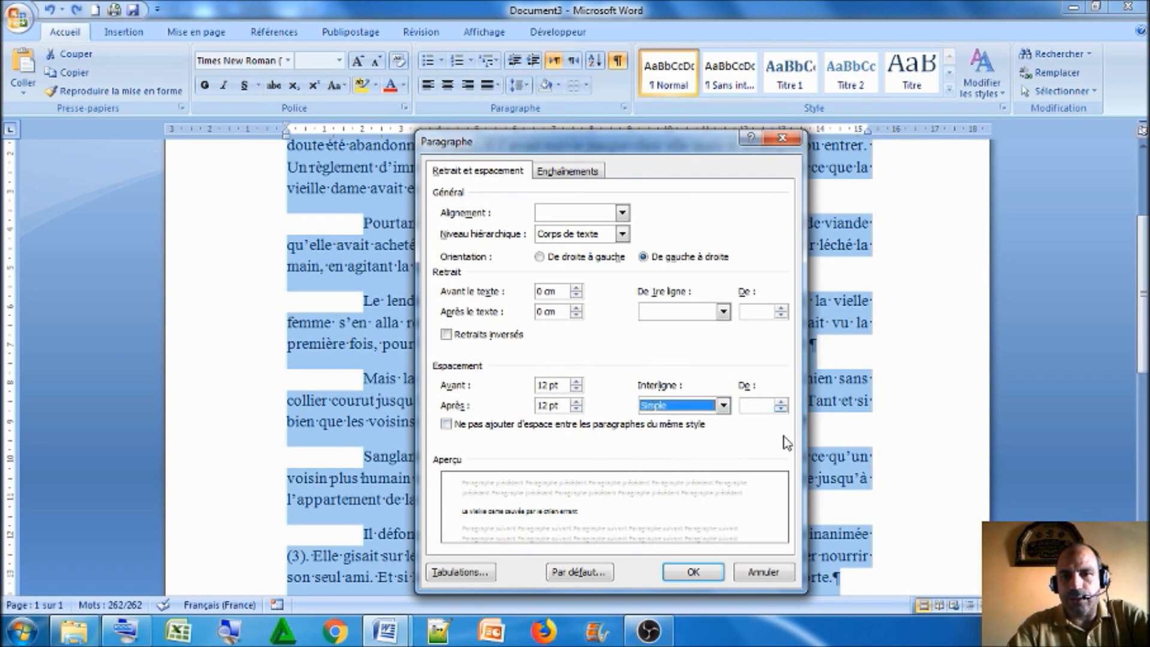
click(694, 572)
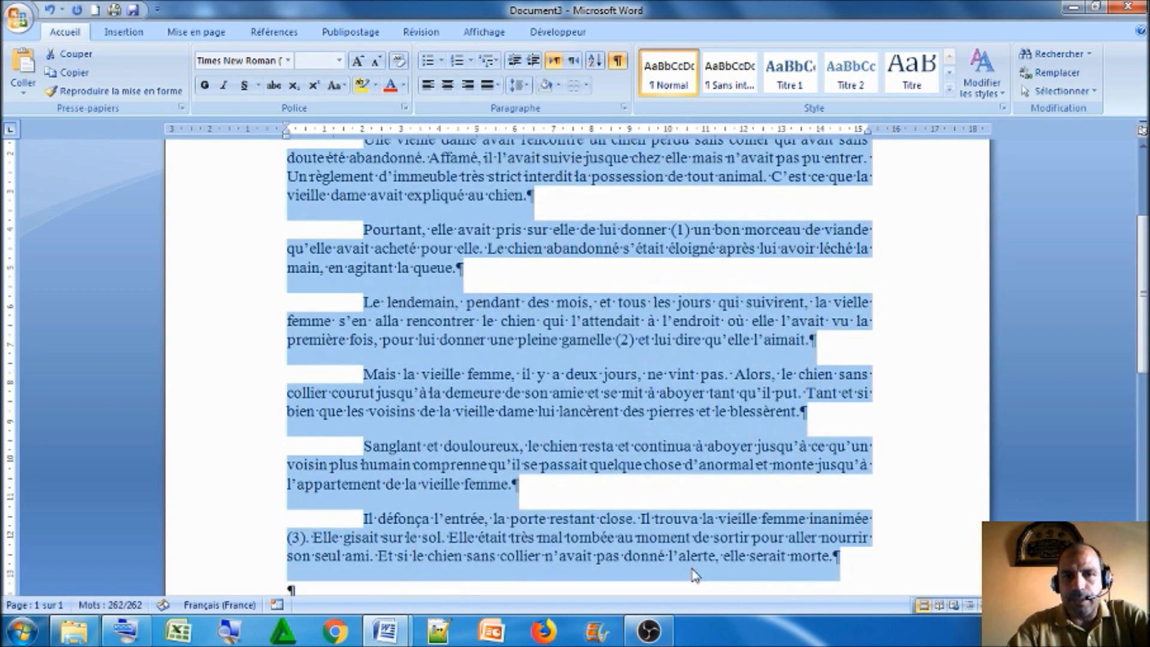
click(576, 520)
scroll(519, 440, up, 3)
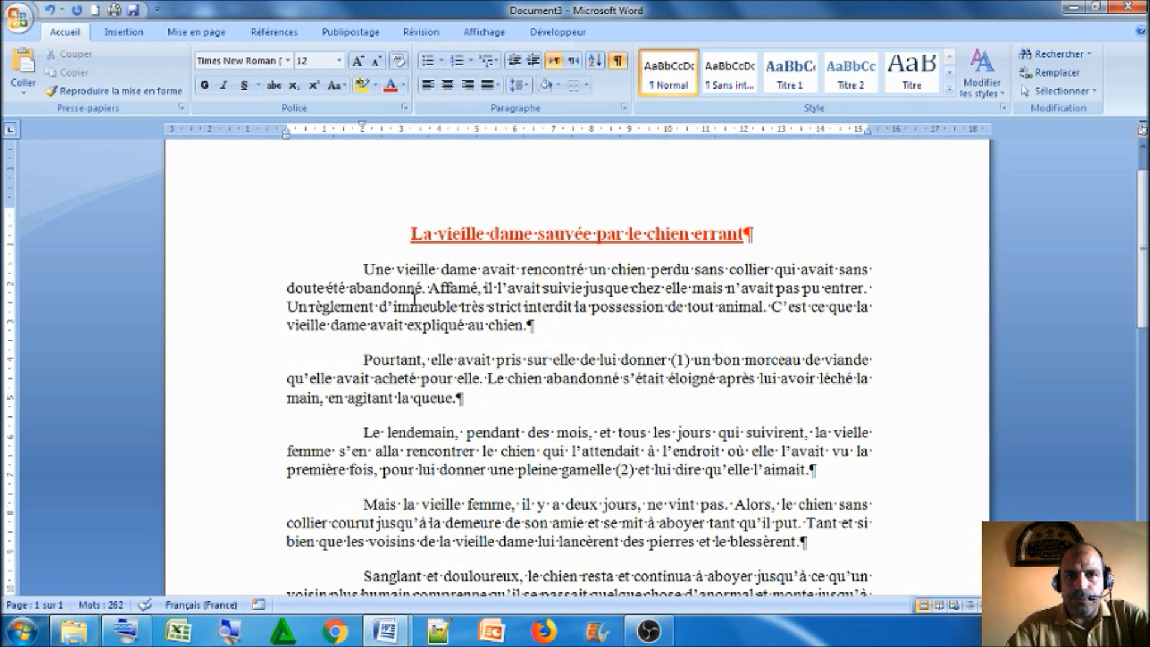
Set the whole text, title included, to 18 pt spacing before and after with single (Simple) line spacing, and deselect it
drag(407, 241, 786, 558)
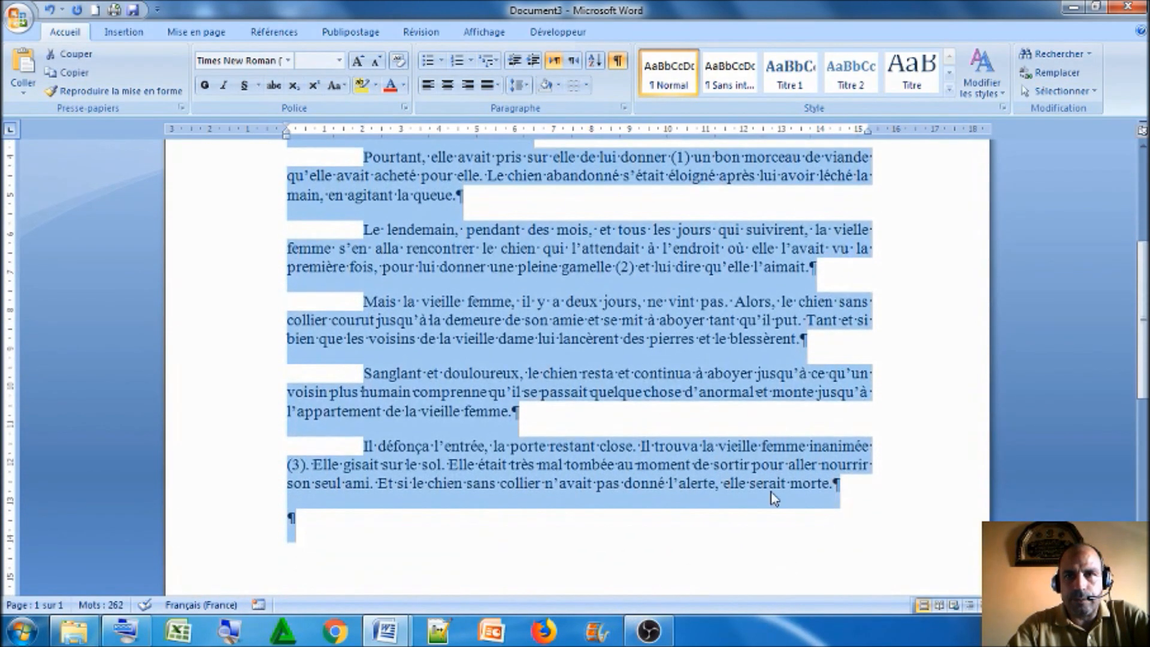
click(623, 110)
click(576, 382)
double_click(576, 382)
click(576, 402)
double_click(577, 403)
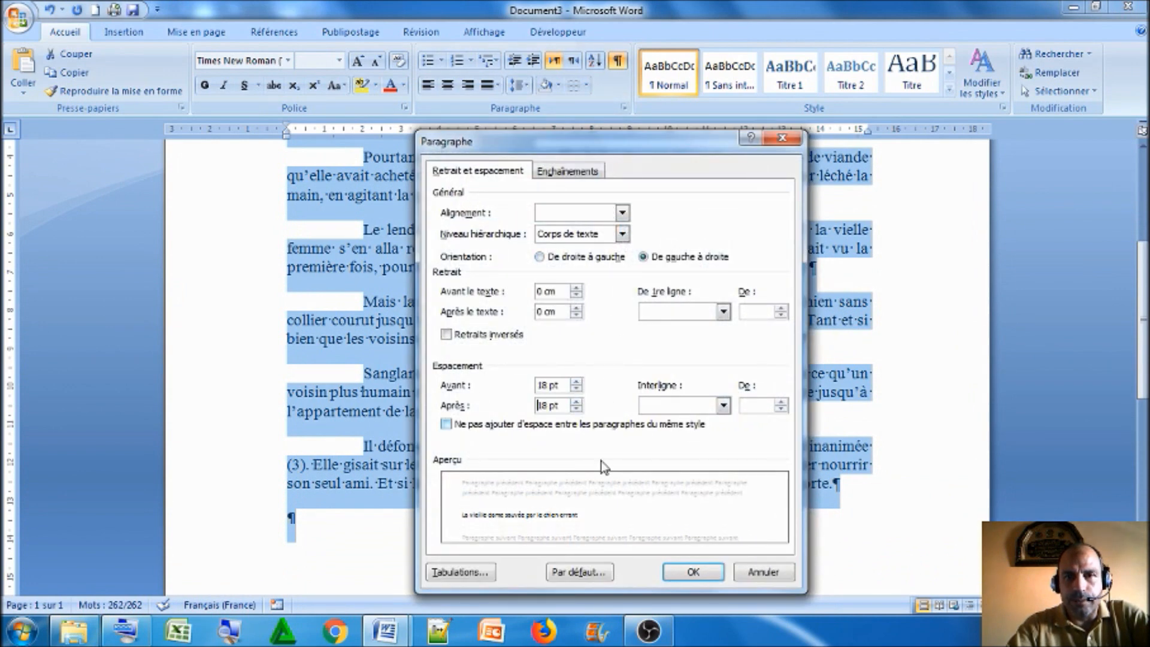
click(723, 406)
click(707, 421)
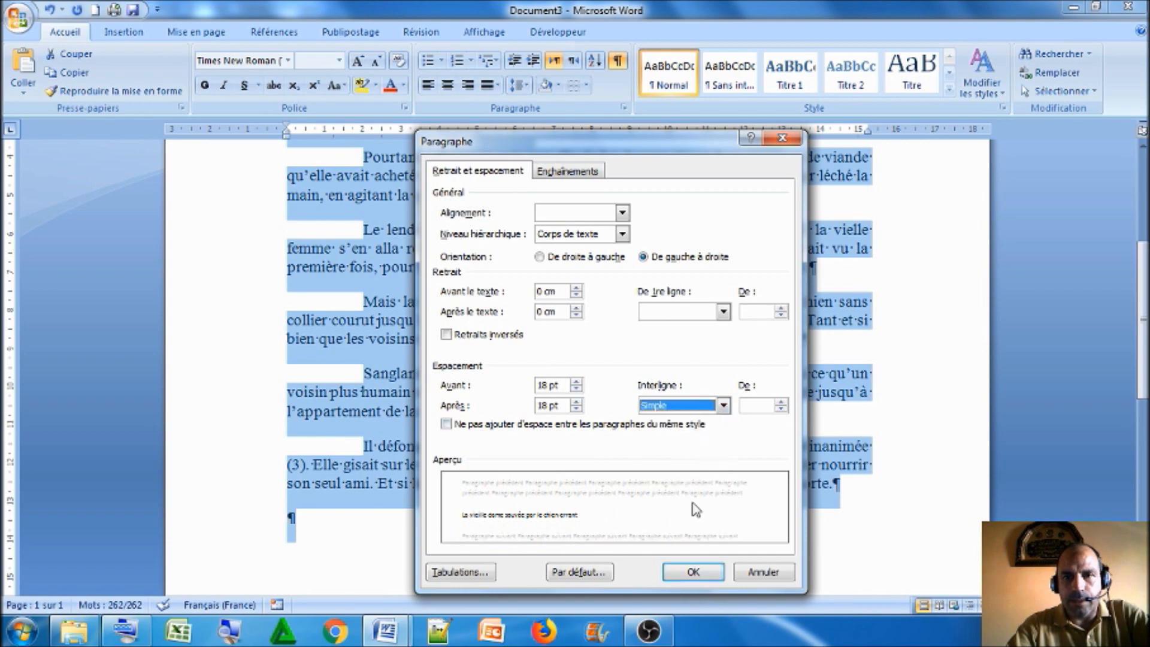
click(696, 571)
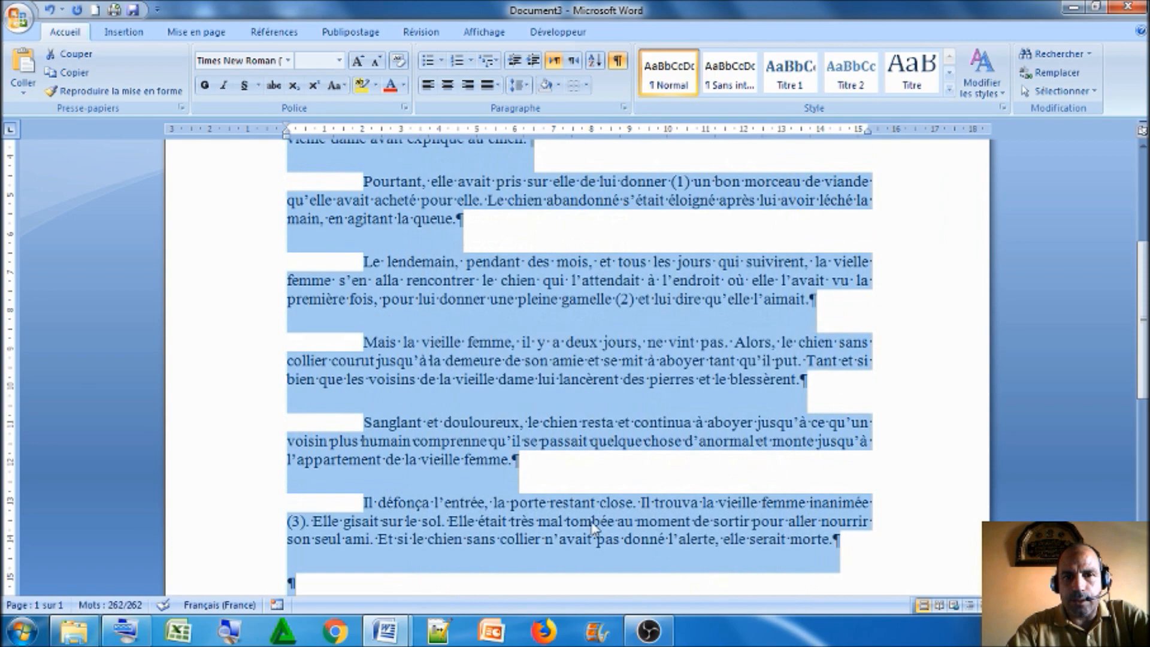
scroll(593, 520, up, 6)
scroll(528, 415, down, 3)
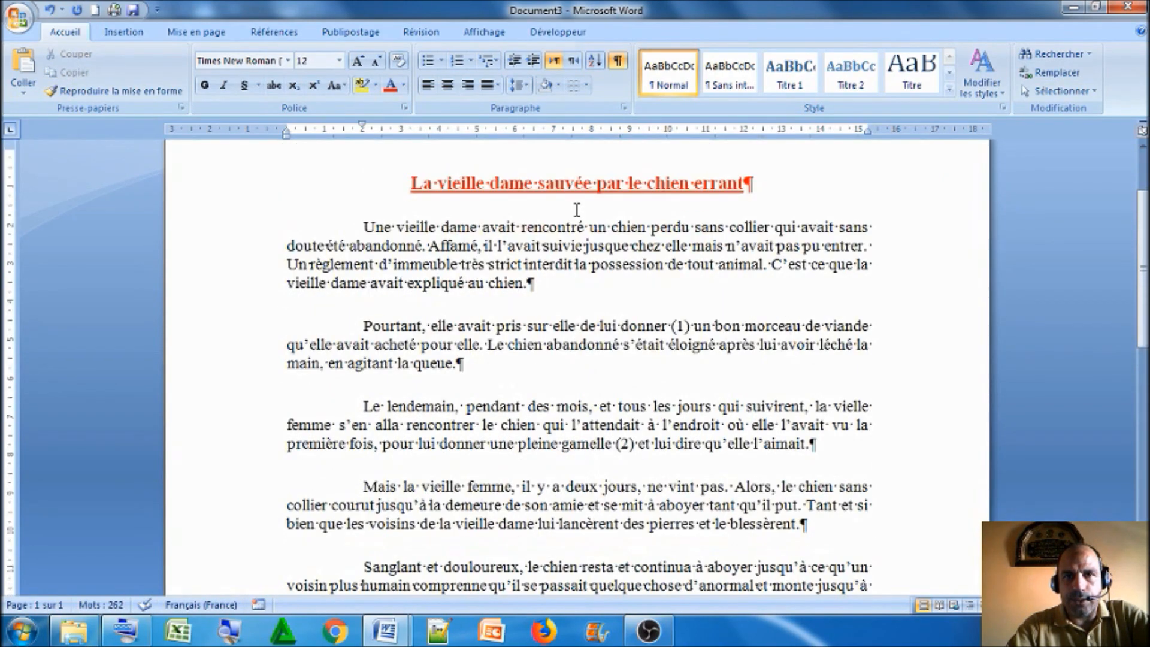
Hide the formatting marks and point out the top margin boundary on the vertical ruler
click(617, 60)
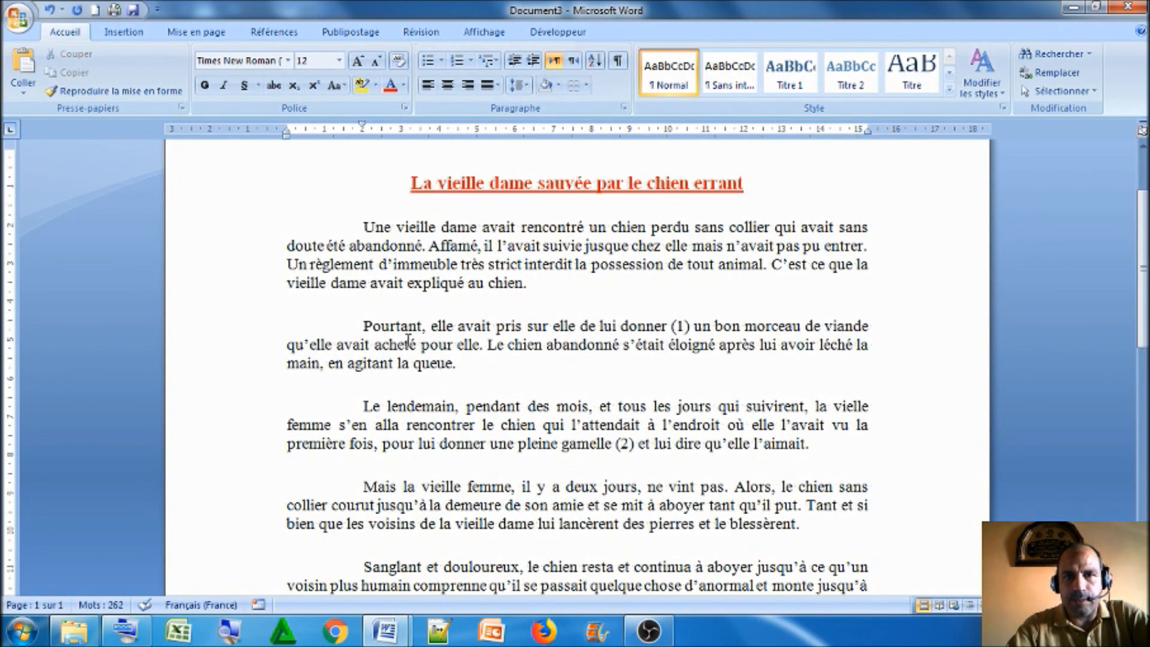
scroll(414, 318, up, 3)
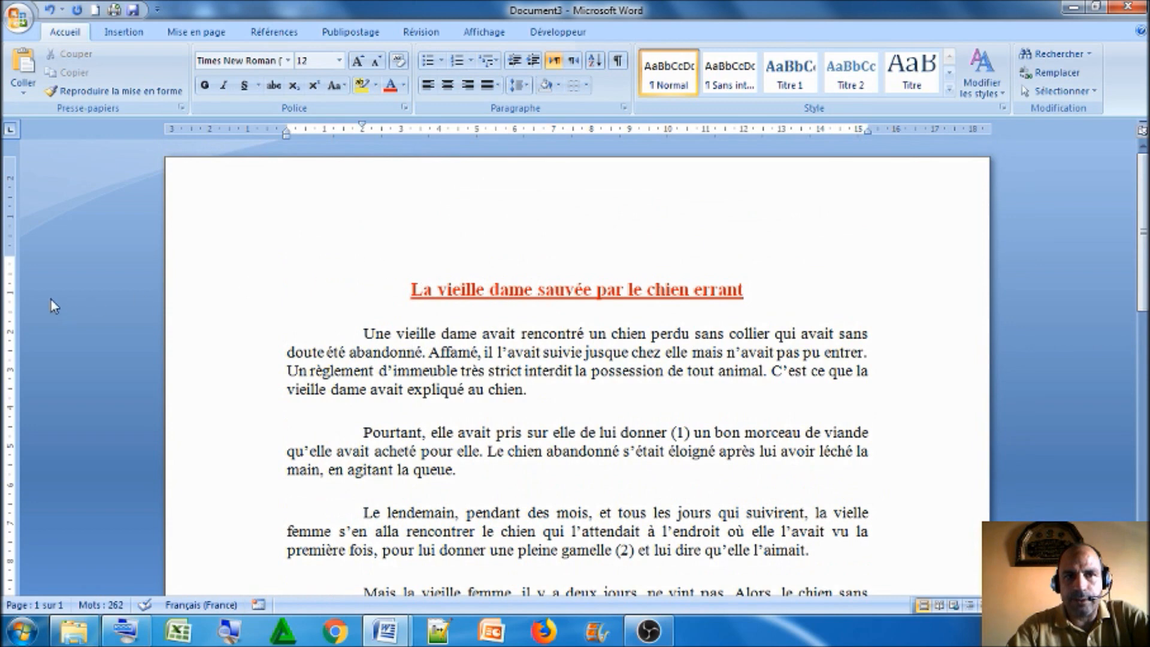
drag(12, 254, 12, 254)
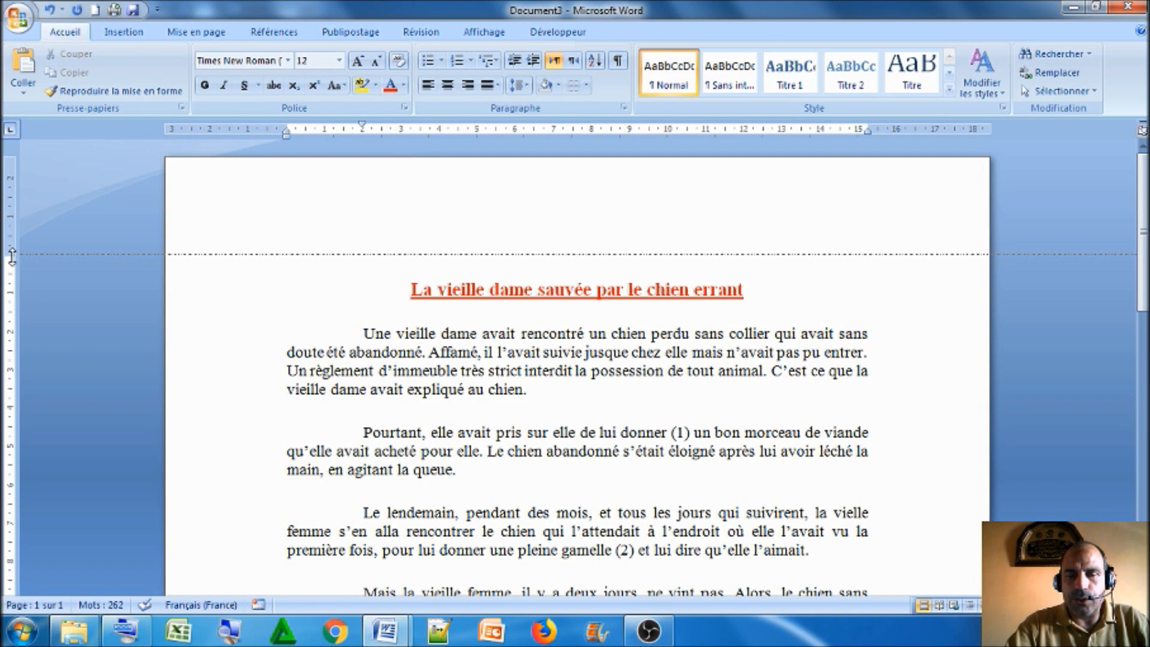
drag(12, 256, 12, 256)
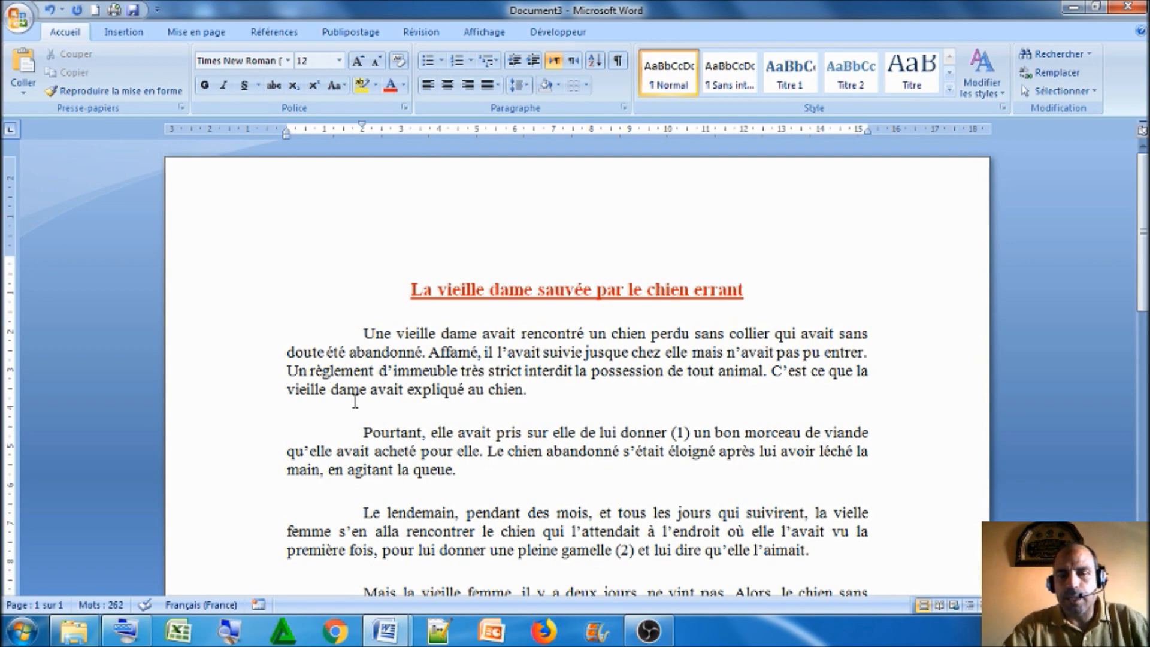
scroll(354, 401, down, 1)
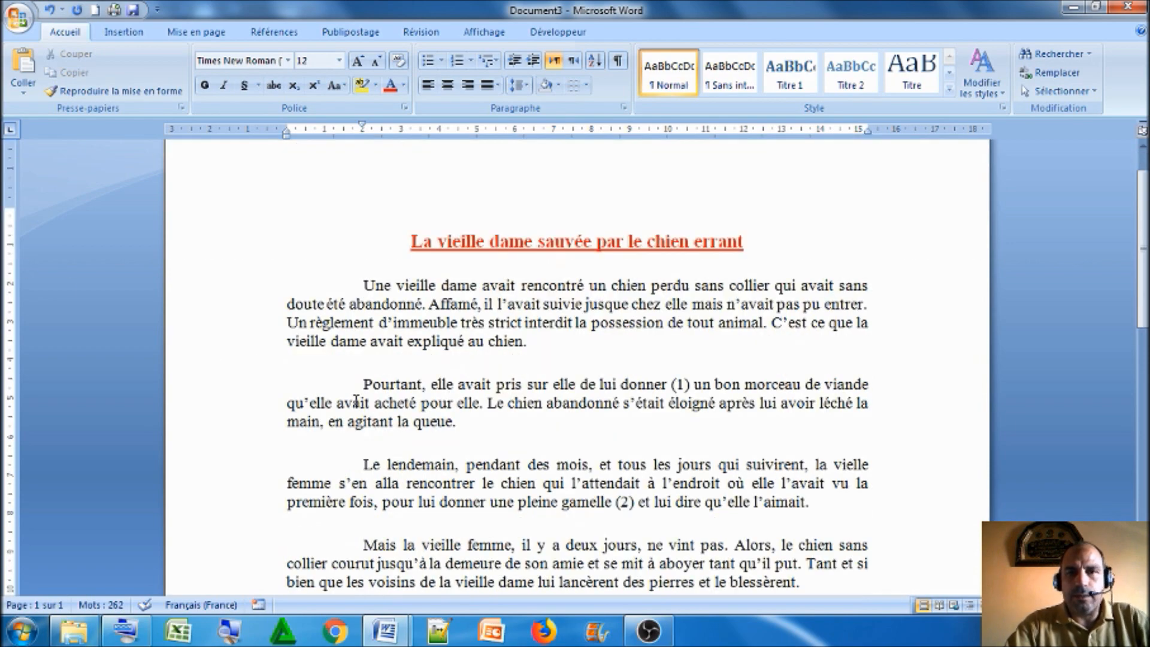
scroll(356, 401, up, 1)
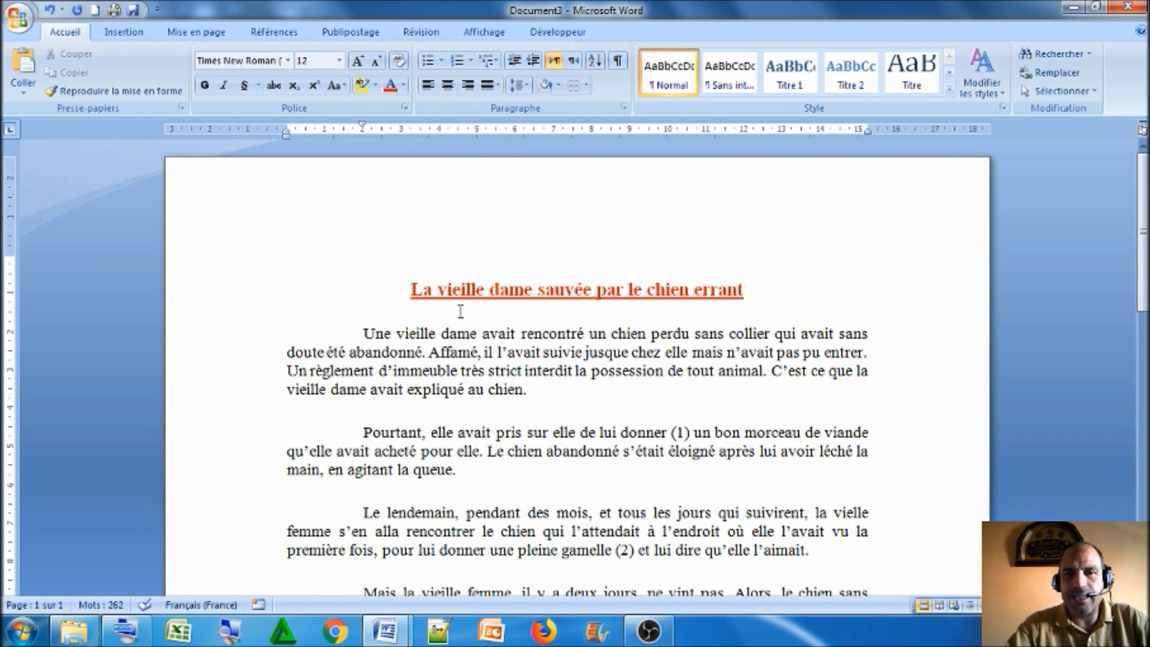
Set the line spacing of the first body paragraph to 1,5 ligne
drag(362, 334, 530, 394)
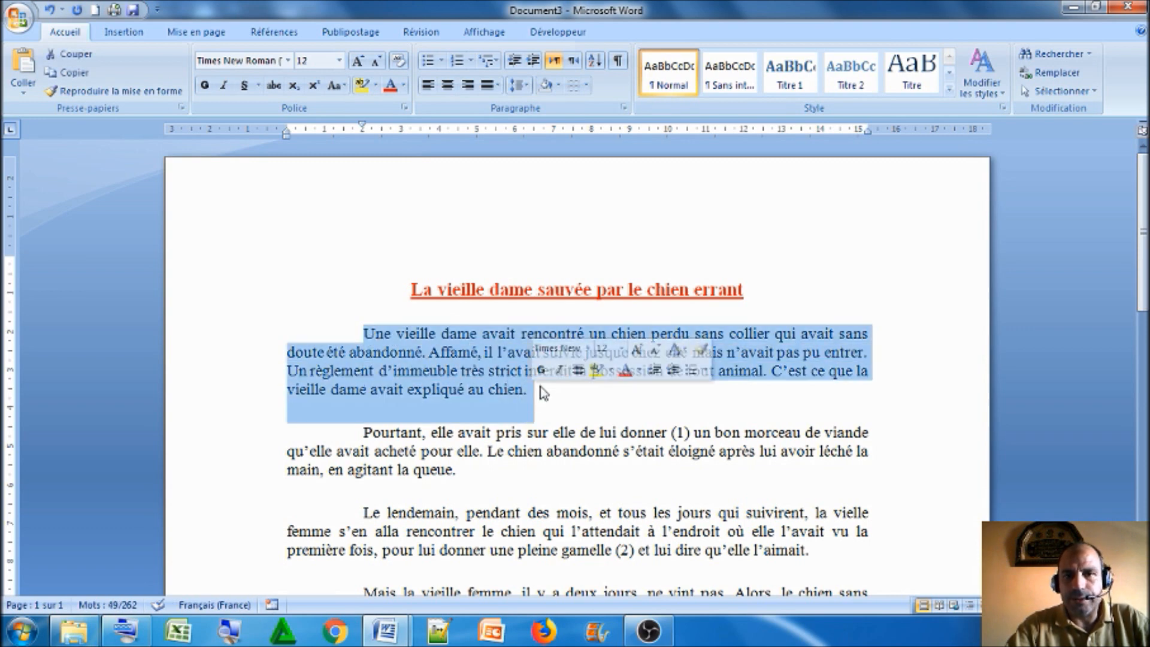
click(503, 354)
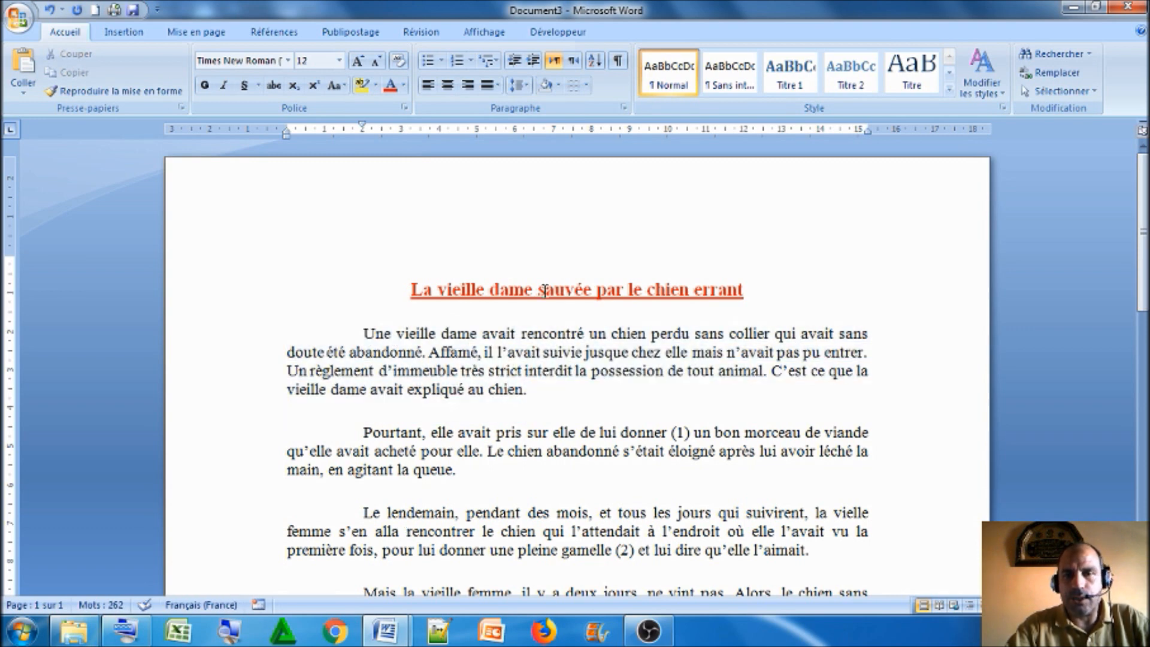
click(624, 108)
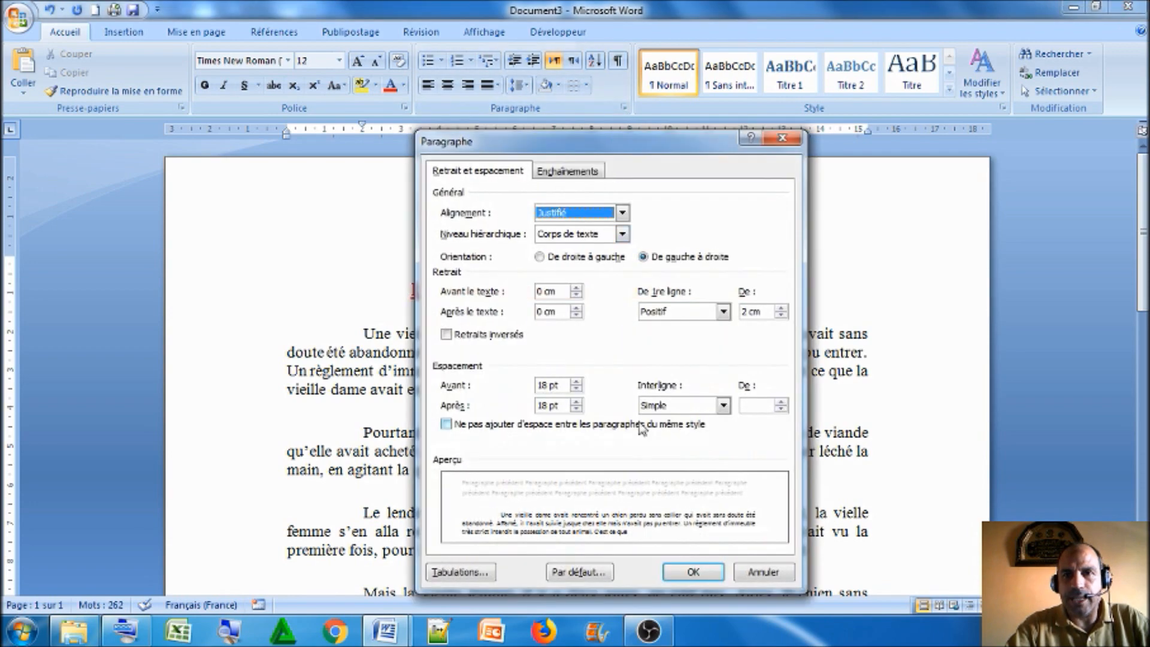
click(723, 406)
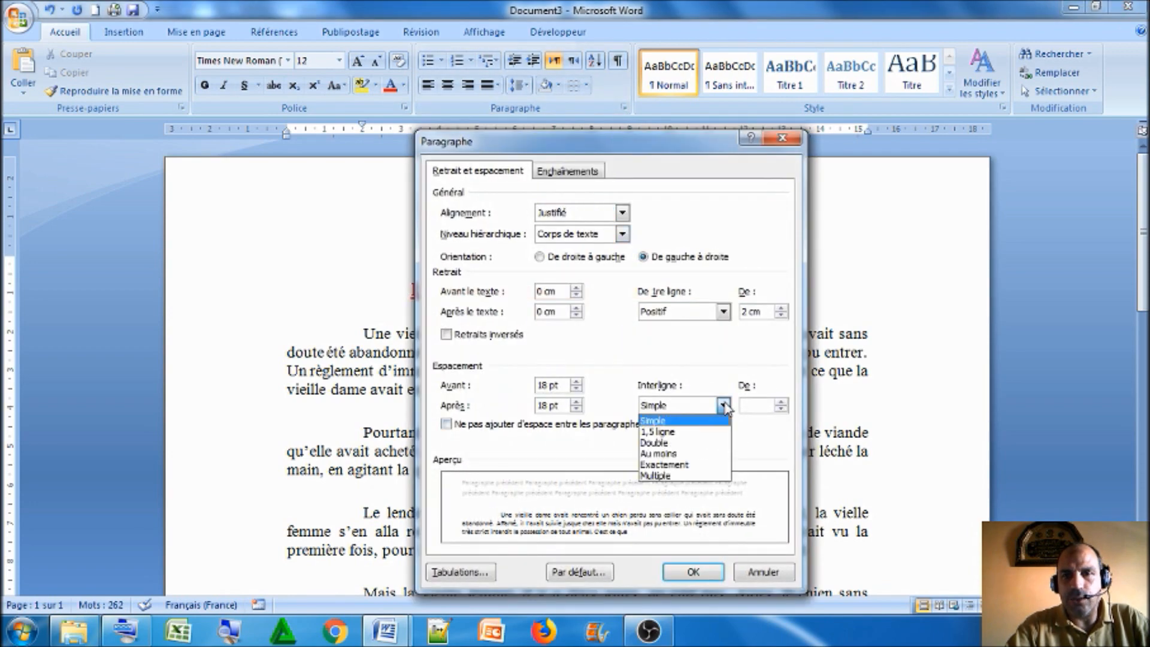
click(682, 432)
click(692, 572)
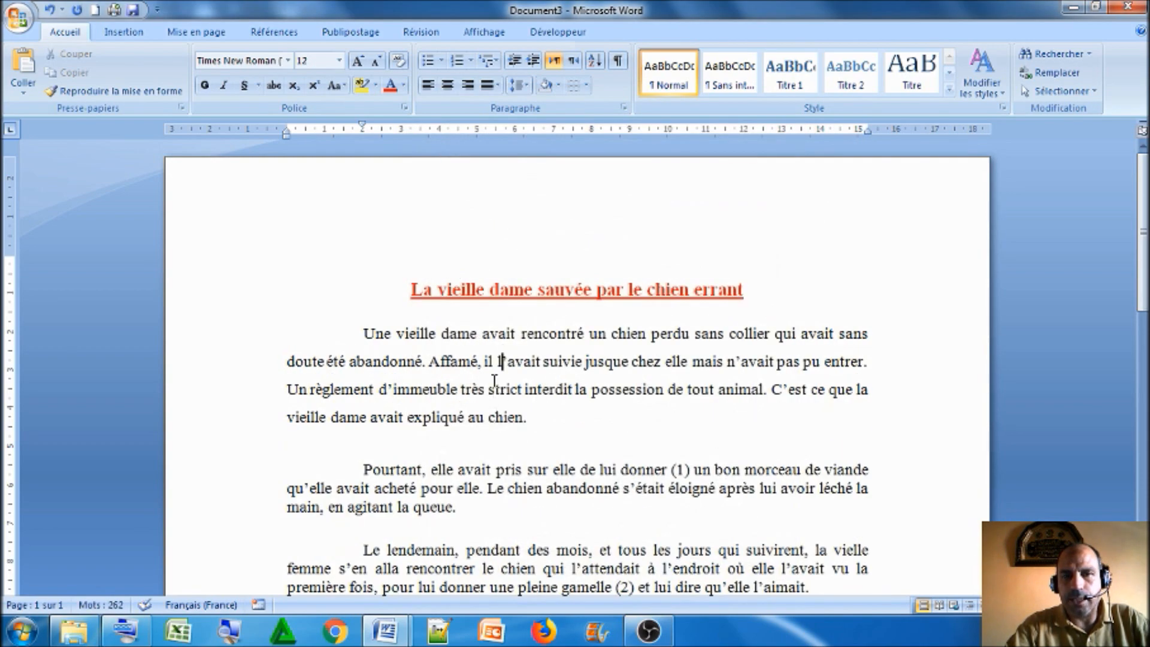
scroll(502, 396, down, 3)
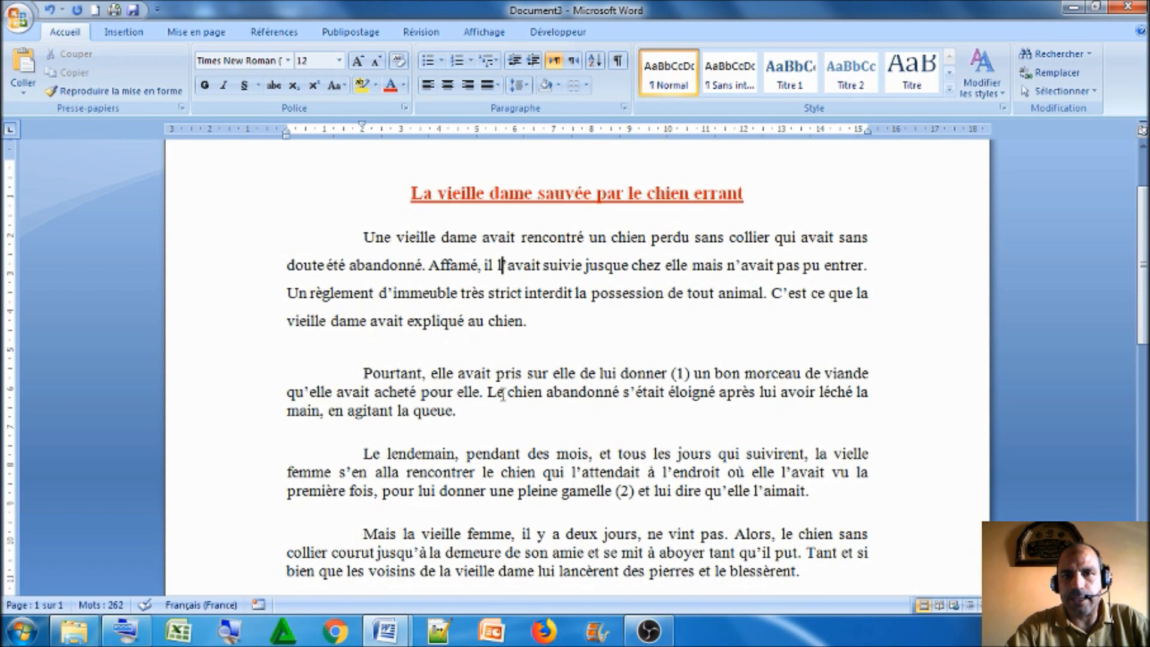